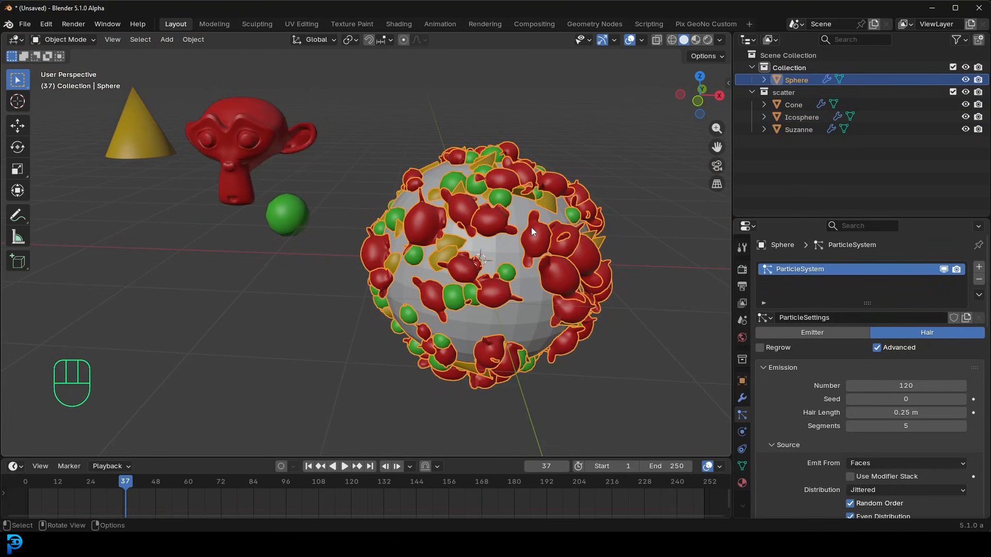
# Examine the finished sphere scatter, its cone, icosphere and monkey source objects, and the hair particle settings behind it.
pyautogui.scroll(-4, 923, 416)
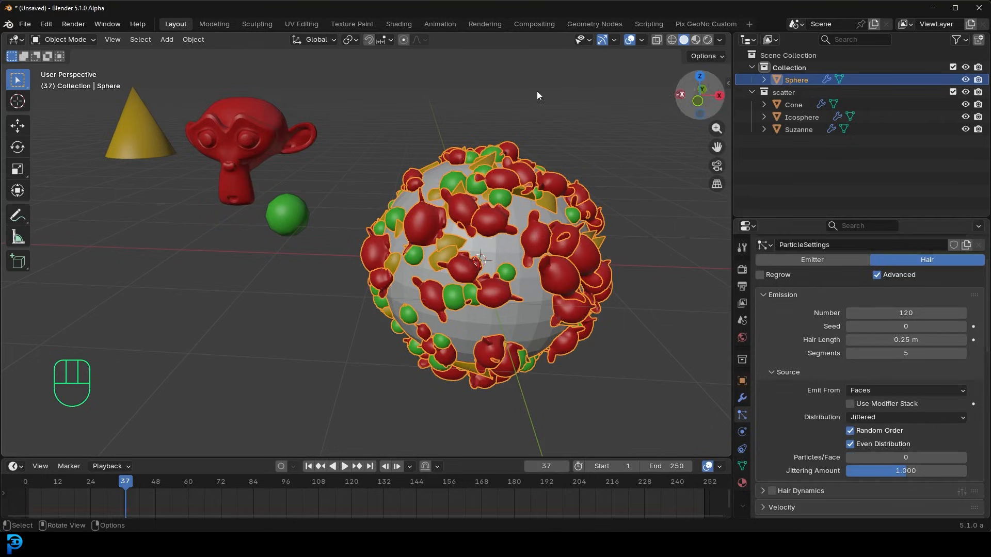
pyautogui.moveTo(149, 299); pyautogui.dragTo(309, 101)
pyautogui.keyDown('ctrl'); pyautogui.click(794, 104); pyautogui.keyUp('ctrl')
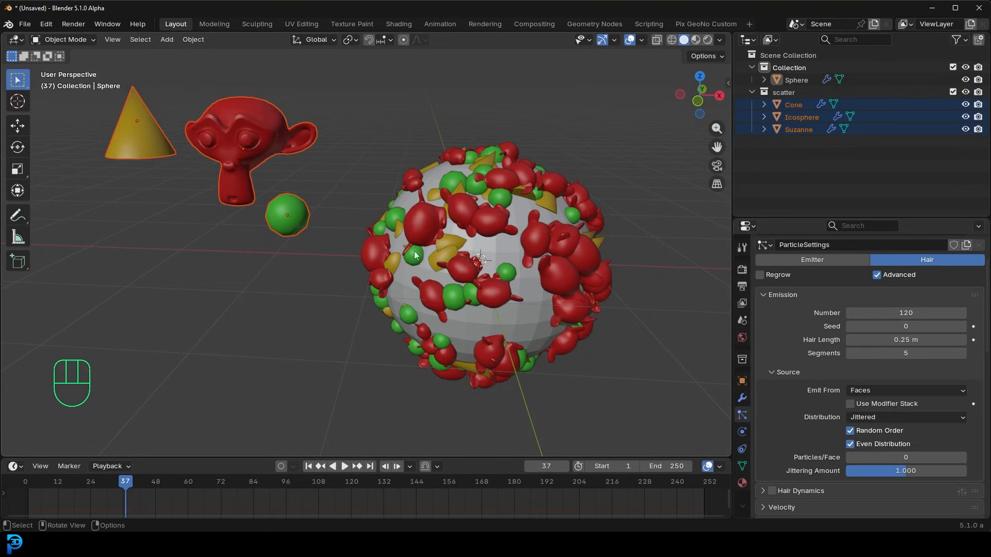
pyautogui.moveTo(479, 189); pyautogui.dragTo(502, 205, button='middle')
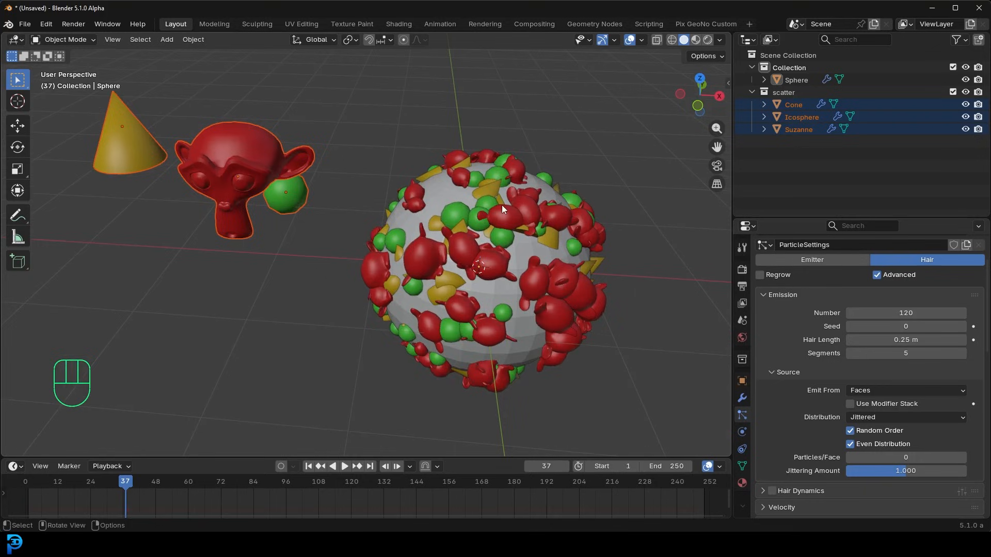
pyautogui.scroll(3, 853, 286)
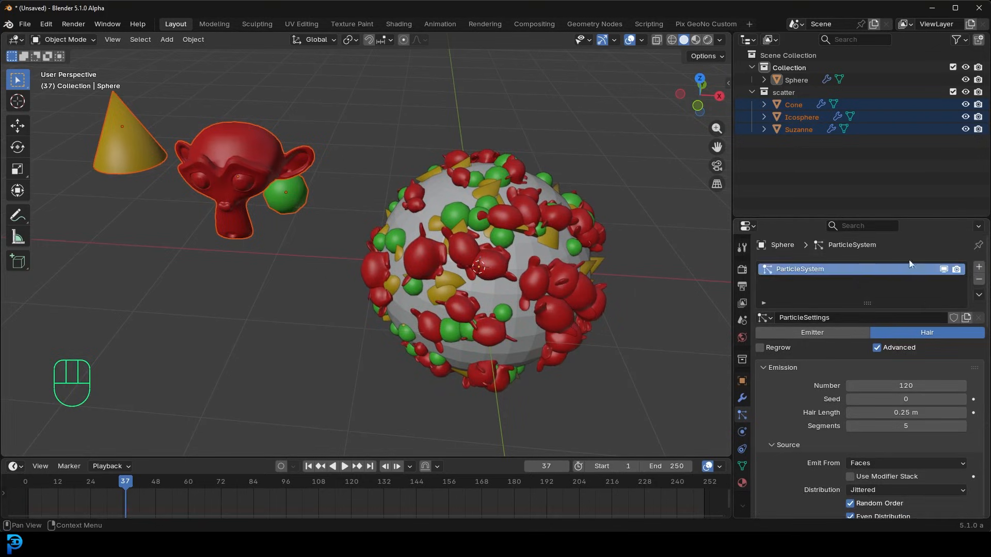
pyautogui.moveTo(836, 220); pyautogui.dragTo(834, 137)
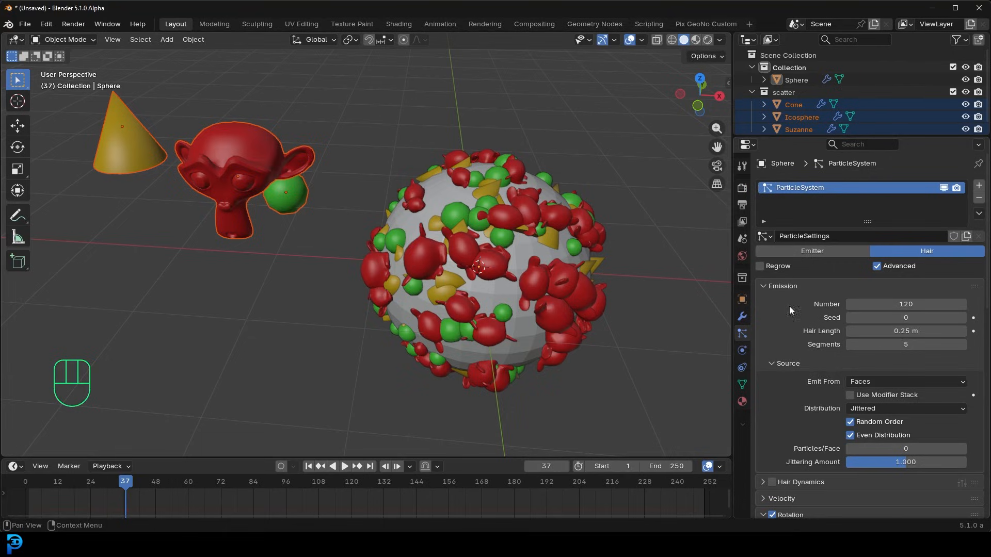
pyautogui.moveTo(448, 234); pyautogui.dragTo(421, 237, button='middle')
pyautogui.moveTo(297, 277); pyautogui.dragTo(122, 125)
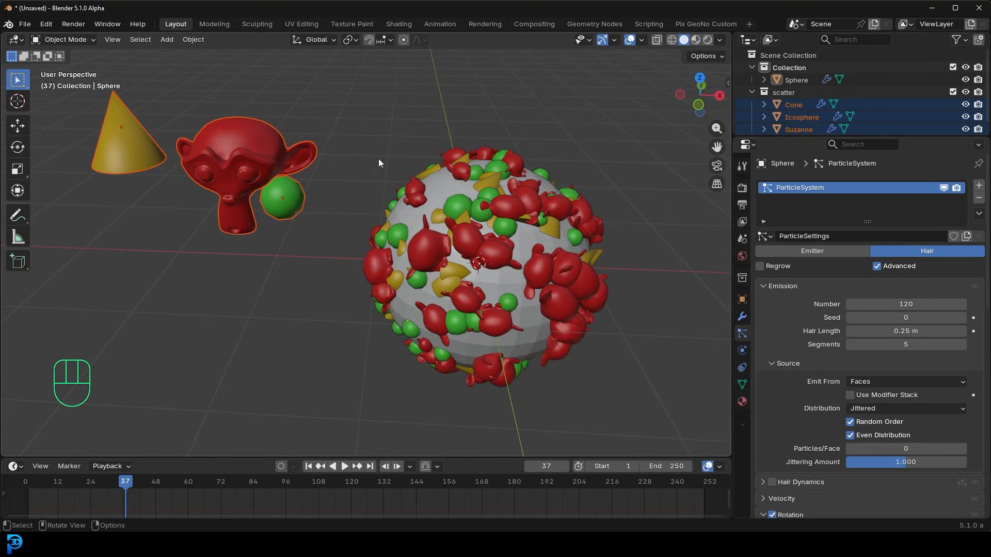
pyautogui.keyDown('shift'); pyautogui.moveTo(481, 234); pyautogui.dragTo(481, 246, button='middle'); pyautogui.keyUp('shift')
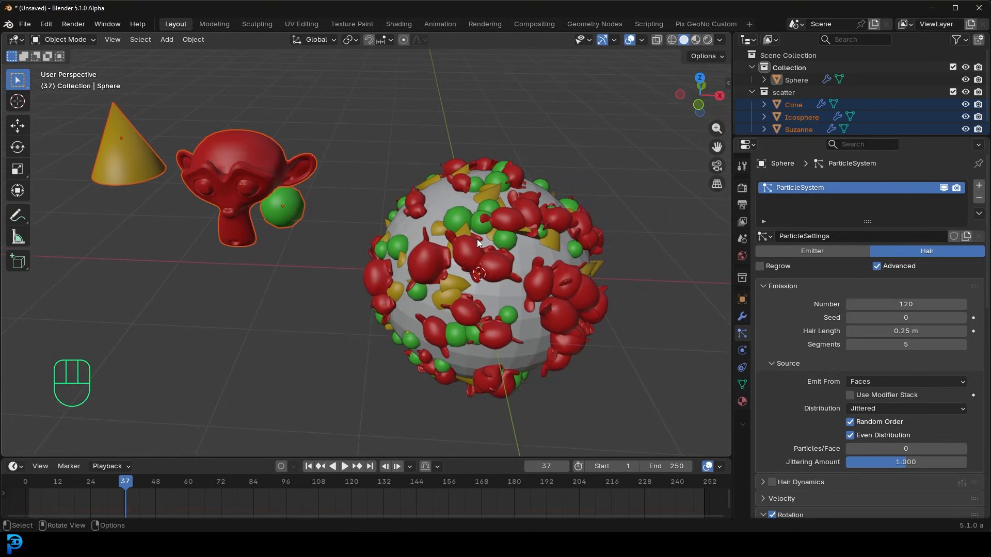
# Start a new general scene and delete the default camera, cube and light.
pyautogui.click(24, 23)
pyautogui.click(160, 340)
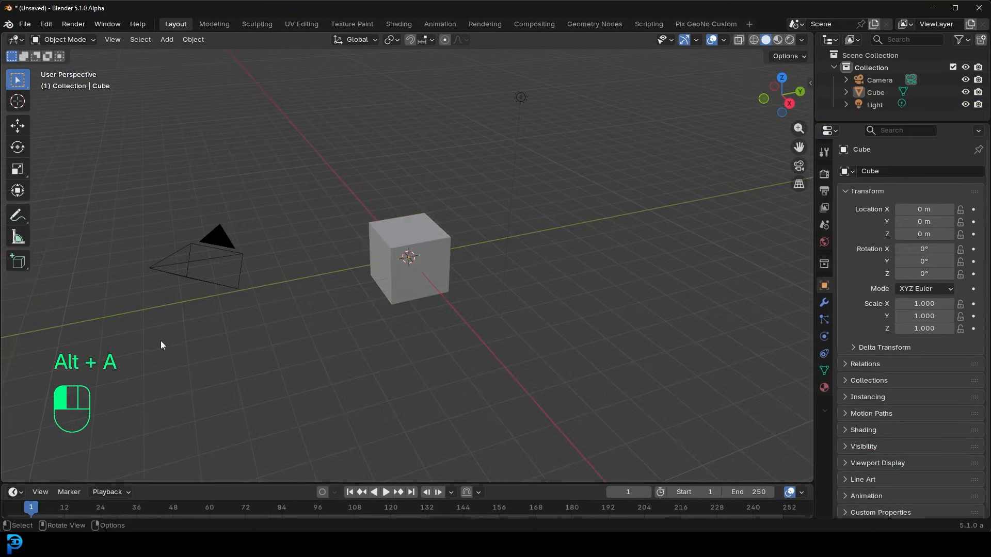
pyautogui.moveTo(160, 341); pyautogui.dragTo(601, 61)
pyautogui.press('Delete')
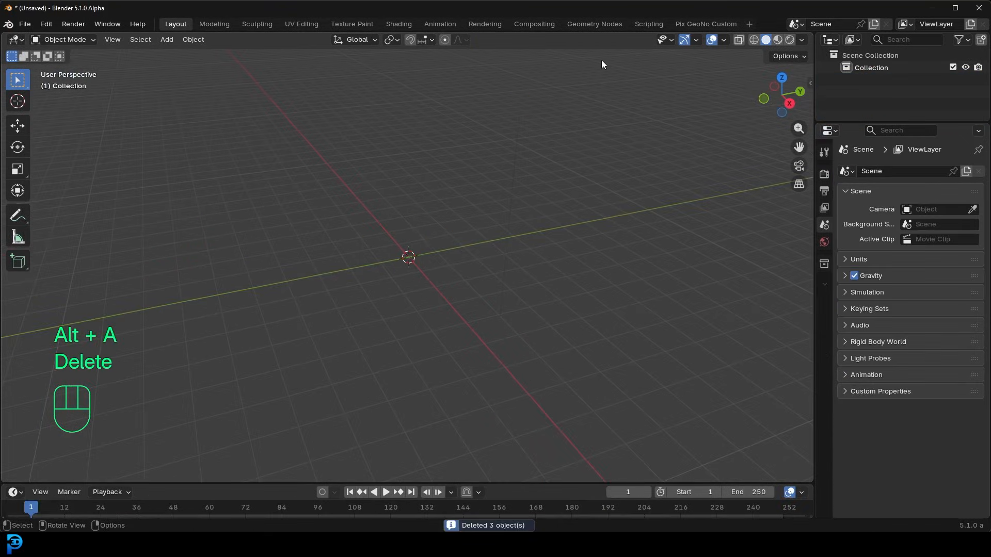
# Add a UV sphere at the scene's origin and shade it smooth.
pyautogui.hotkey('shift', 'a')
pyautogui.moveTo(371, 175)
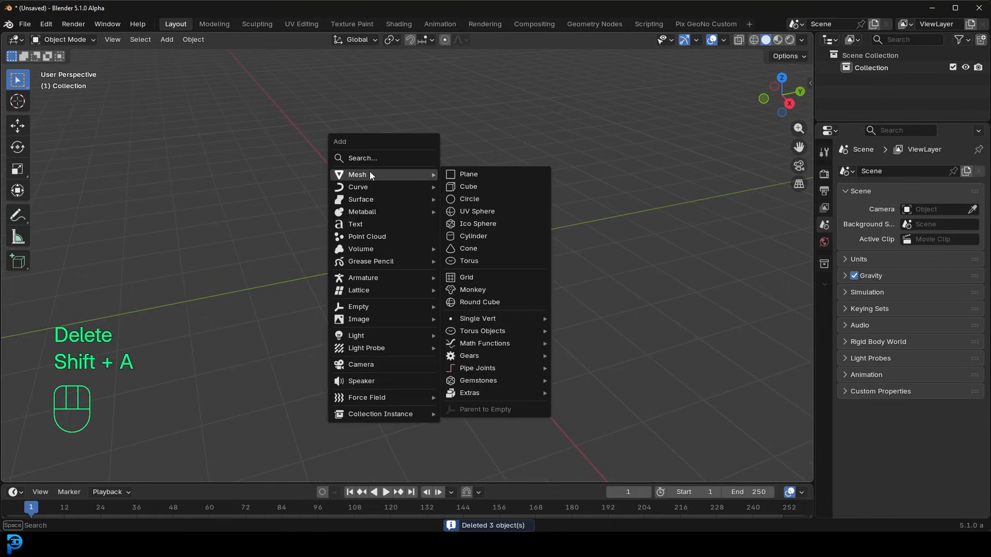
pyautogui.click(468, 207)
pyautogui.rightClick(419, 220)
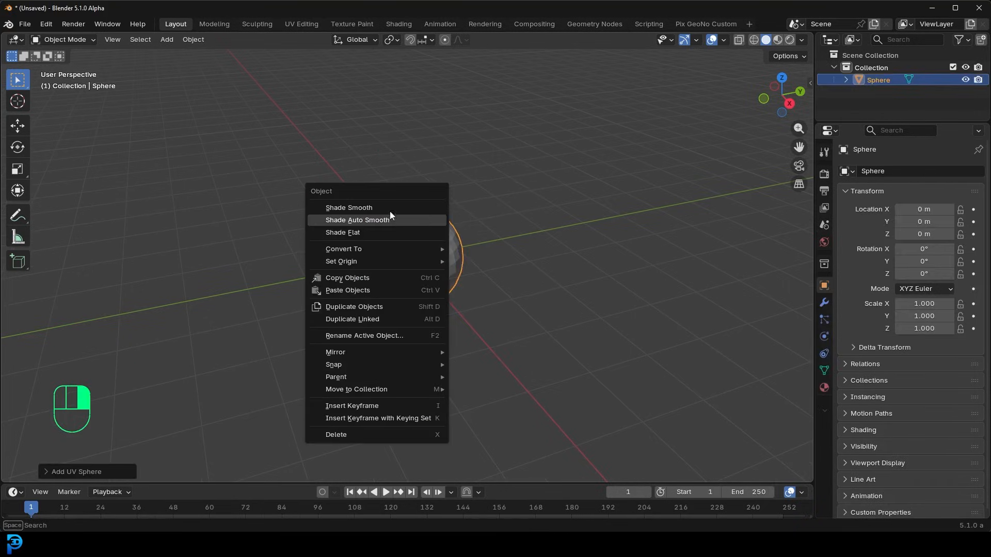
pyautogui.click(352, 208)
pyautogui.scroll(2, 436, 255)
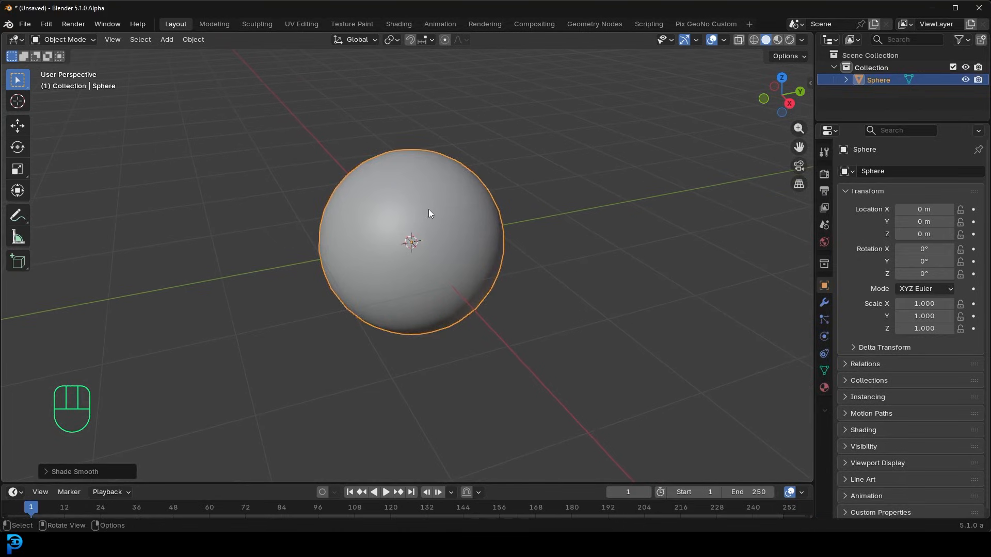
# Add a particle system to the sphere and play the animation to preview the emitted particles.
pyautogui.click(825, 321)
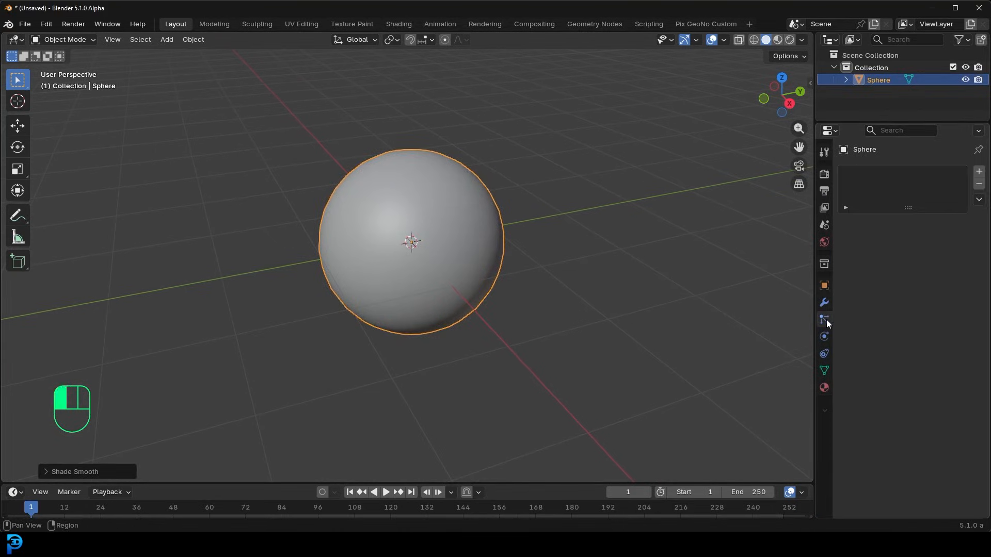
pyautogui.click(979, 172)
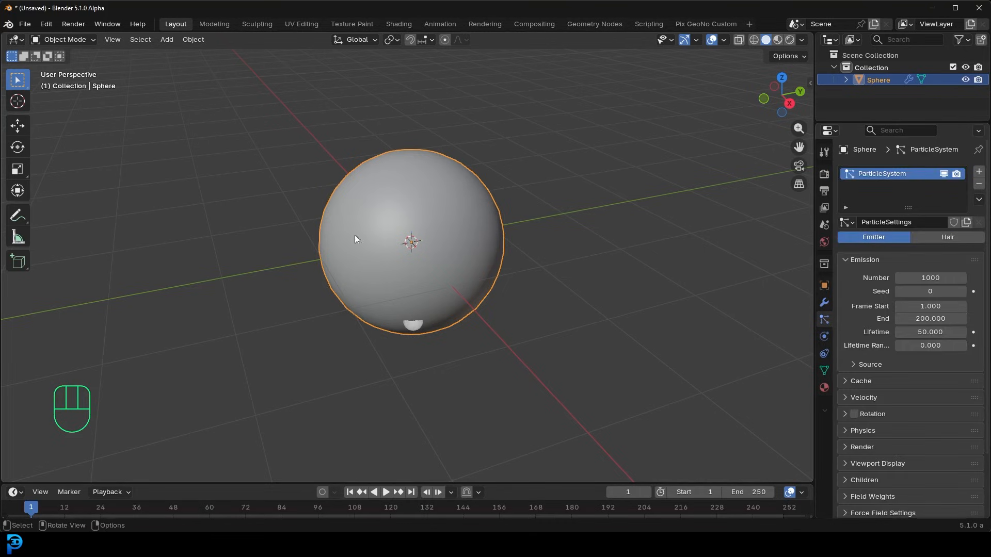
pyautogui.moveTo(192, 483); pyautogui.dragTo(202, 438)
pyautogui.press('space')
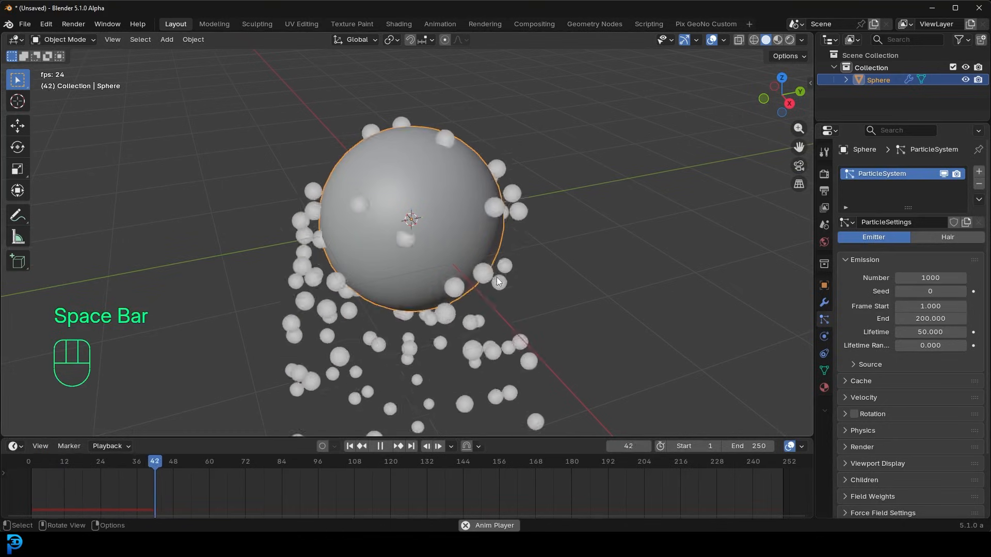
pyautogui.press('space')
pyautogui.keyDown('shift'); pyautogui.moveTo(428, 254); pyautogui.dragTo(459, 198, button='middle'); pyautogui.keyUp('shift')
pyautogui.scroll(-2, 305, 151)
pyautogui.moveTo(305, 151); pyautogui.dragTo(305, 139, button='middle')
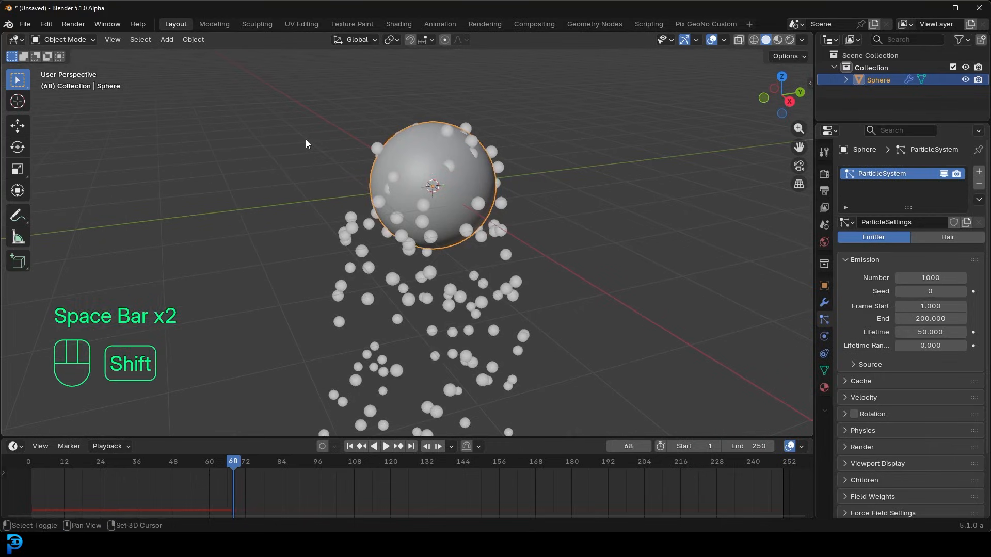
# Add a monkey mesh and move it off to one side of the sphere.
pyautogui.hotkey('shift', 'a')
pyautogui.moveTo(270, 138)
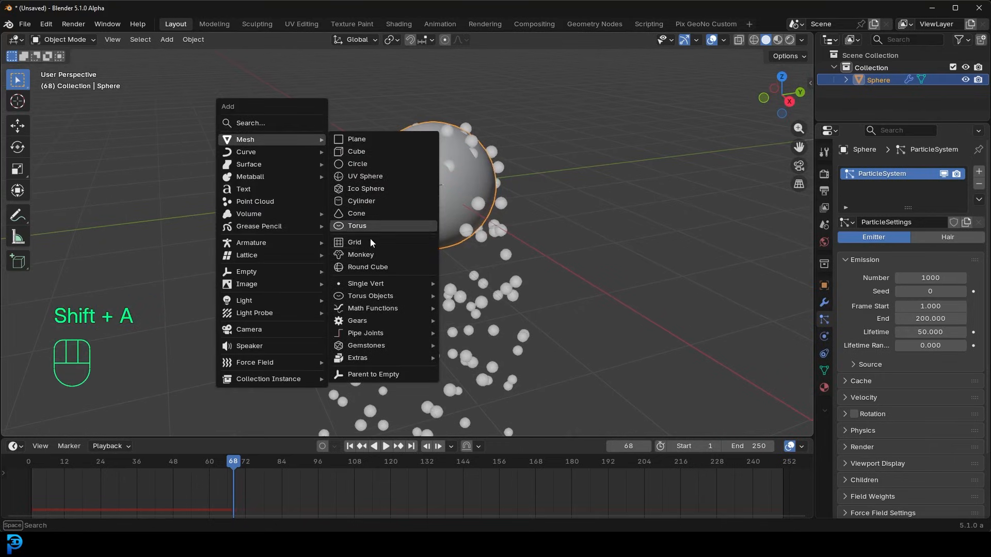
pyautogui.click(367, 254)
pyautogui.press('g')
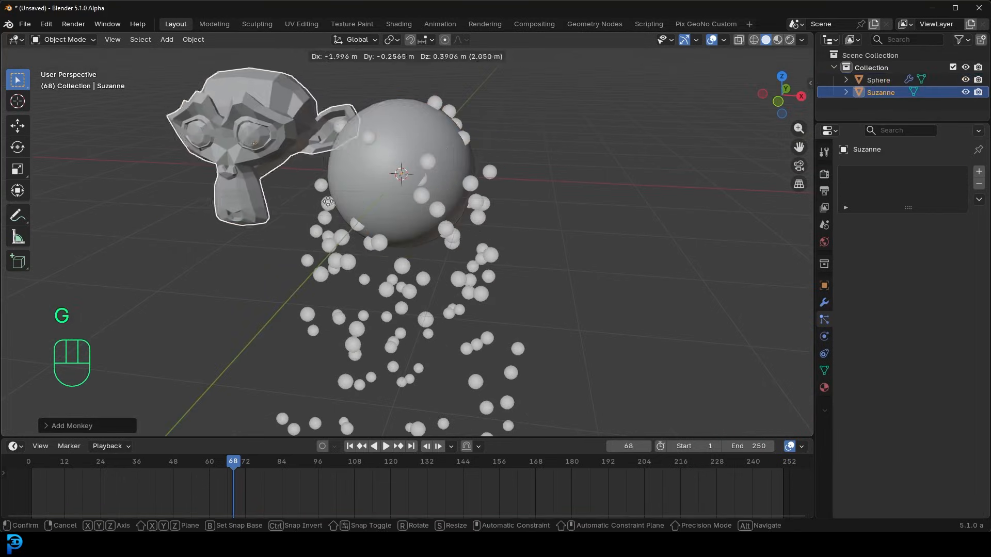
pyautogui.click(308, 207)
# Shade the monkey smooth and scale it down so it is clearly smaller than the sphere.
pyautogui.rightClick(199, 119)
pyautogui.click(166, 117)
pyautogui.press('s')
pyautogui.click(267, 209)
pyautogui.keyDown('shift'); pyautogui.moveTo(267, 209); pyautogui.dragTo(289, 207, button='middle'); pyautogui.keyUp('shift')
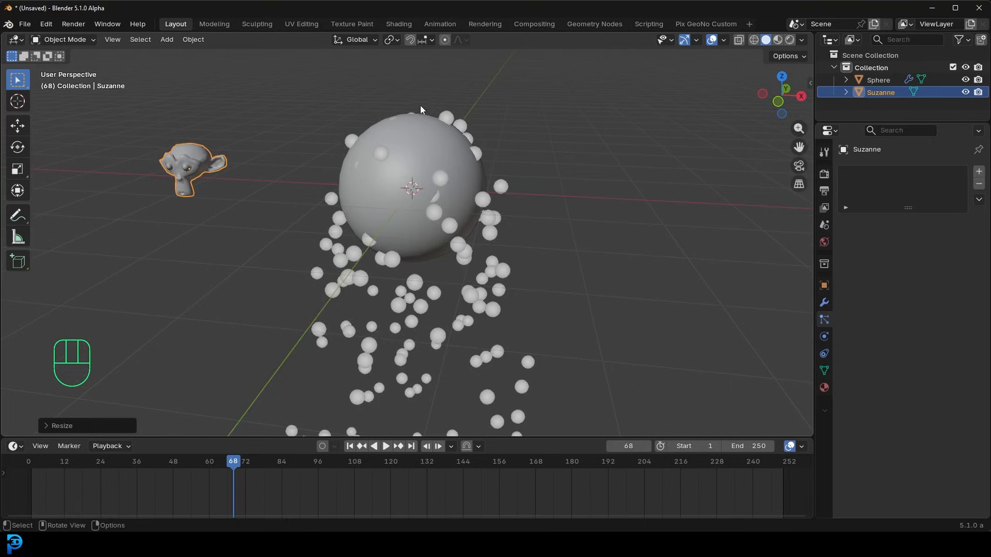
# Set the sphere's particles to render as Object and play the animation to check them.
pyautogui.click(429, 128)
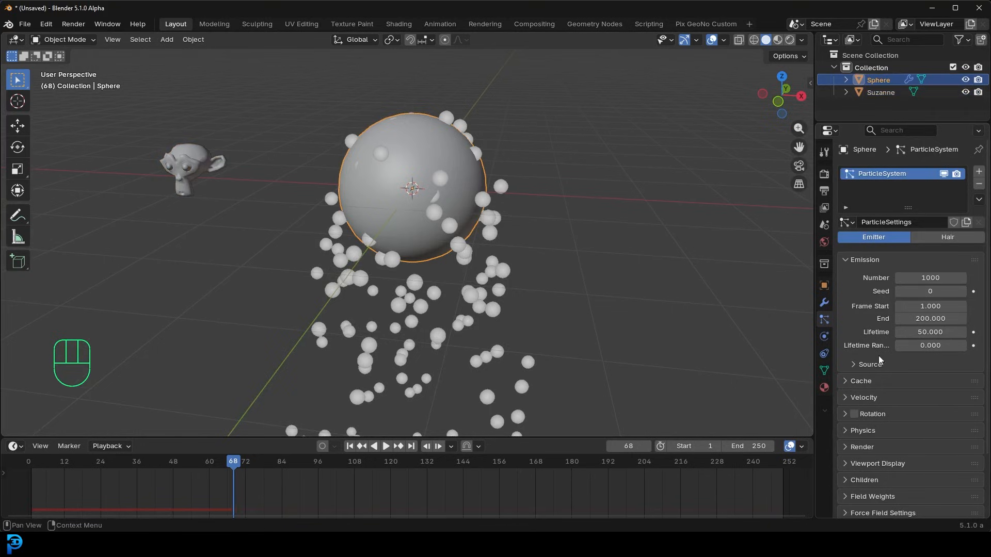
pyautogui.click(856, 447)
pyautogui.scroll(-5, 859, 439)
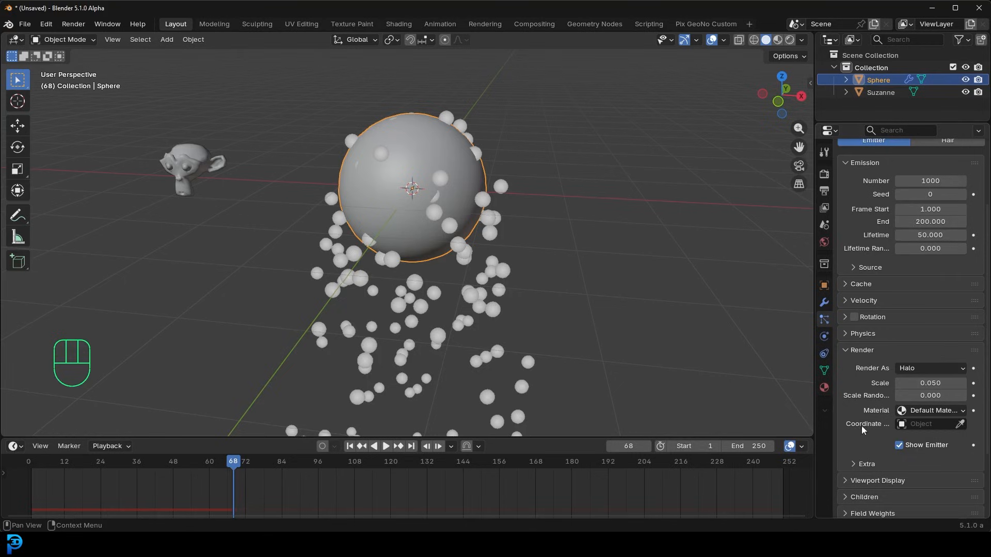
pyautogui.click(959, 424)
pyautogui.click(192, 160)
pyautogui.click(920, 368)
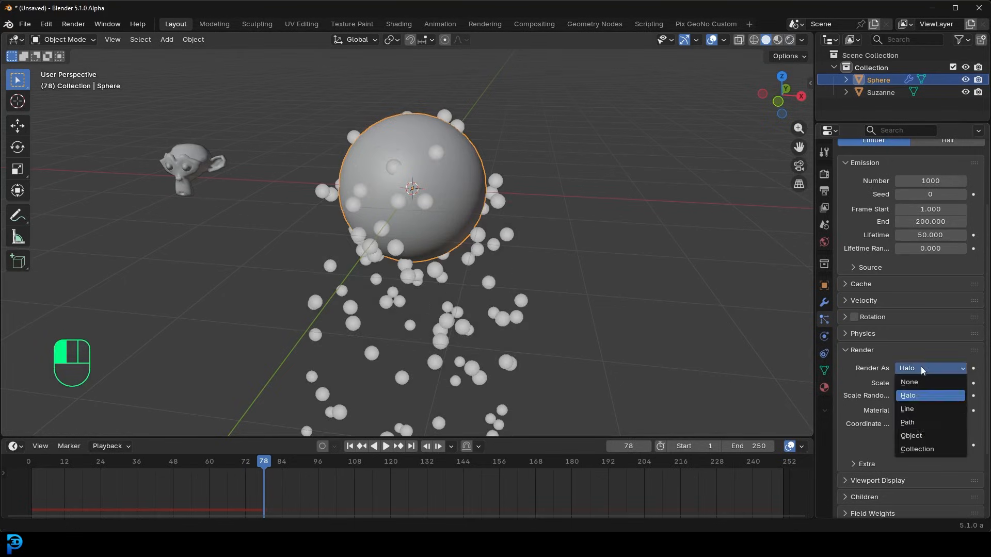
pyautogui.click(921, 431)
pyautogui.press('space')
pyautogui.press('space')
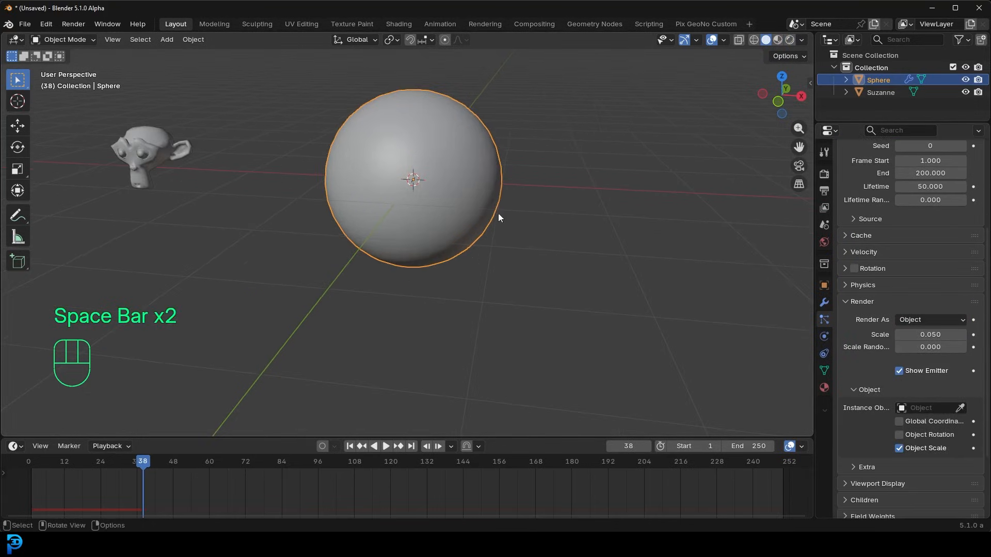
pyautogui.press('space')
pyautogui.press('space')
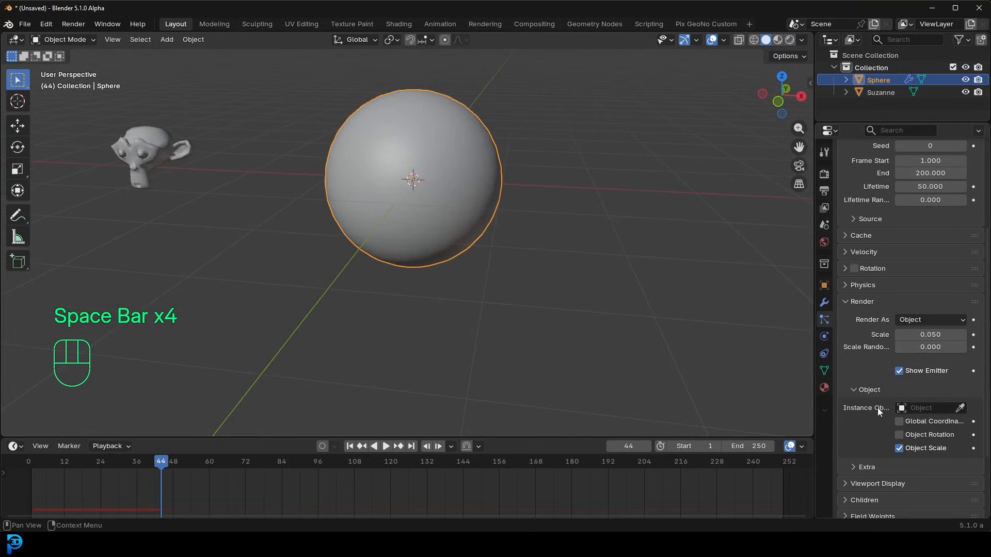
# Assign Suzanne as the particles' instance object and preview the result by playing the animation.
pyautogui.click(960, 408)
pyautogui.click(165, 135)
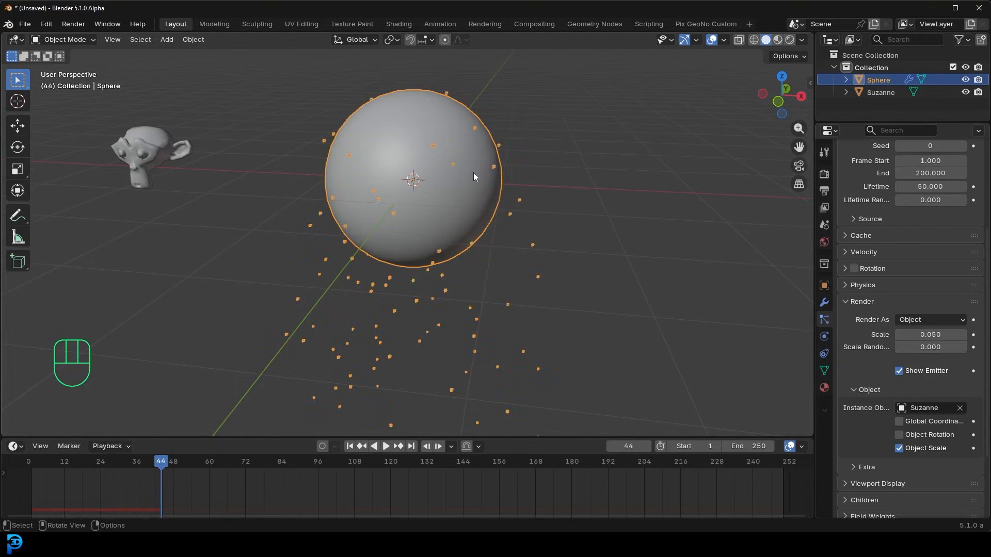
pyautogui.press('space')
pyautogui.press('space')
pyautogui.scroll(3, 456, 157)
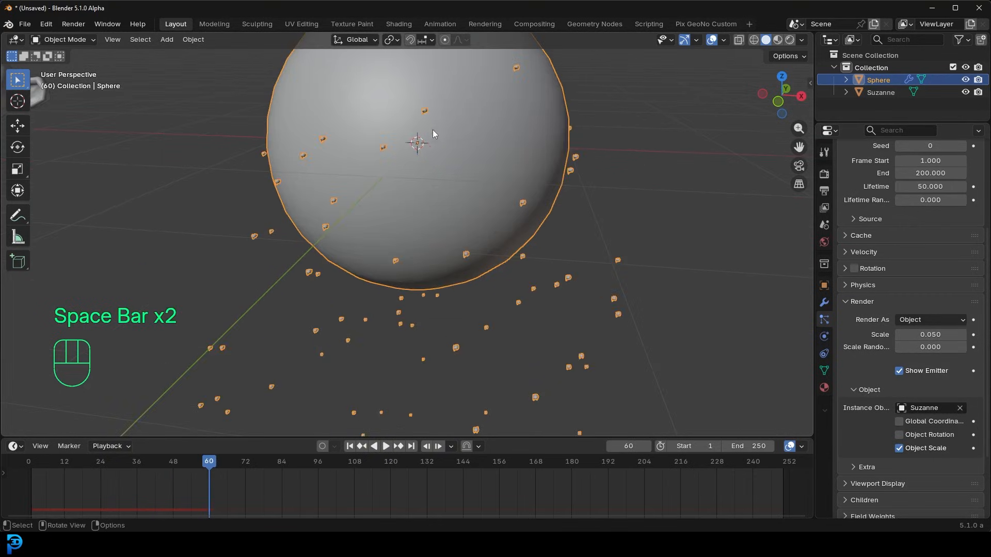
pyautogui.press('space')
pyautogui.scroll(-5, 409, 138)
pyautogui.press('space')
# Increase the particle render scale to 0.730, replay the emission and clear the selection.
pyautogui.moveTo(945, 339); pyautogui.dragTo(980, 339)
pyautogui.press('space')
pyautogui.press('space')
pyautogui.moveTo(558, 234); pyautogui.dragTo(466, 224, button='middle')
pyautogui.hotkey('alt', 'a')
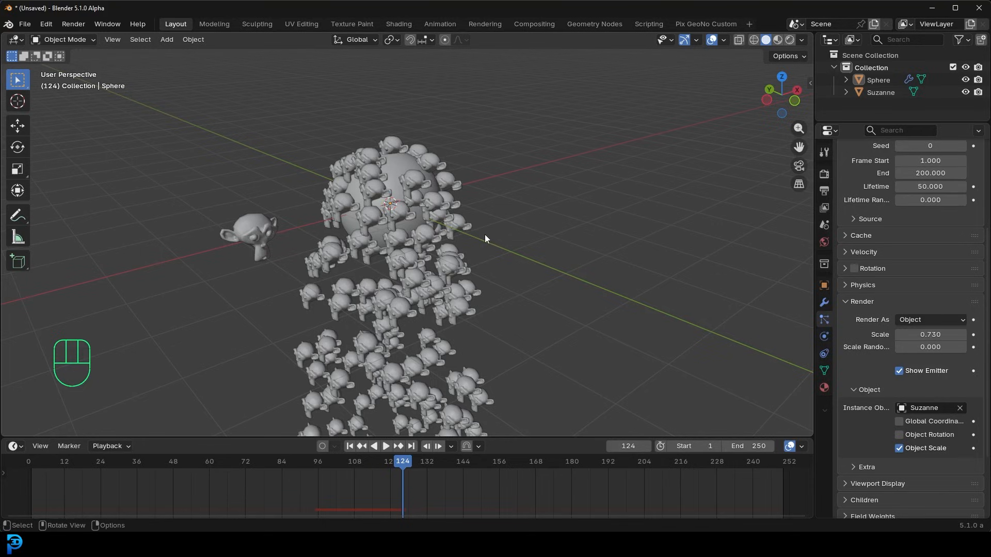
# Switch the sphere's particle system to Hair and reduce the render scale to 0.040.
pyautogui.scroll(6, 896, 279)
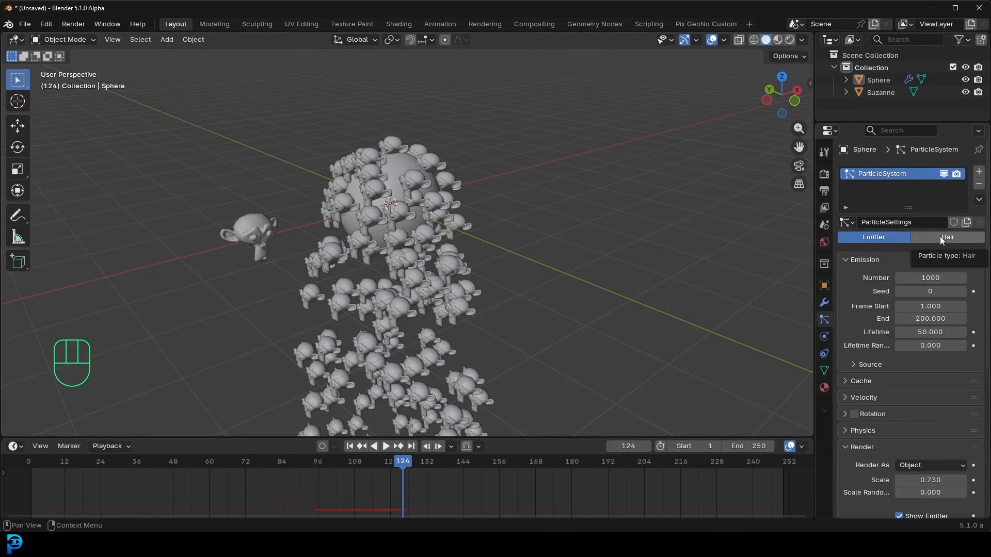
pyautogui.scroll(2, 449, 155)
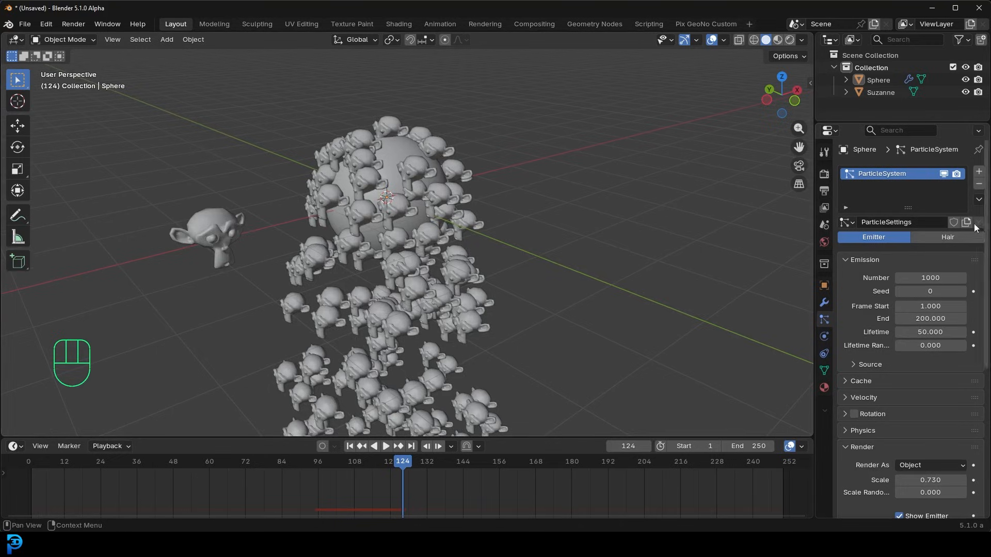
pyautogui.click(963, 240)
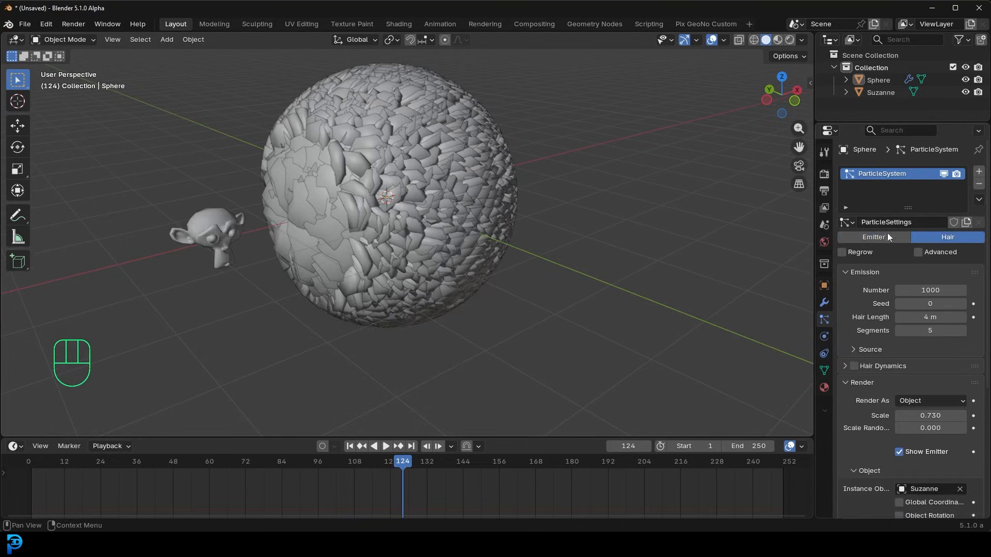
pyautogui.scroll(-3, 912, 332)
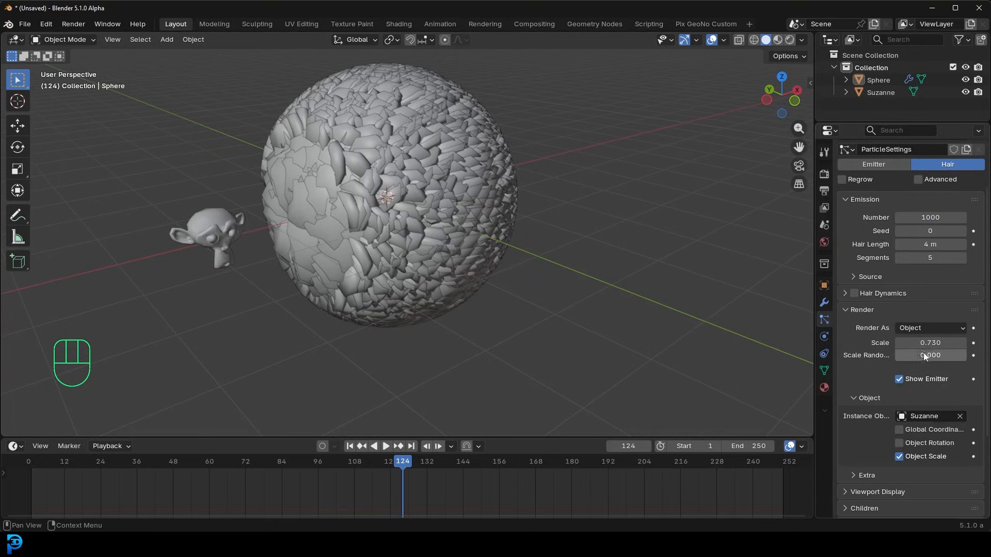
pyautogui.moveTo(930, 342); pyautogui.dragTo(877, 343)
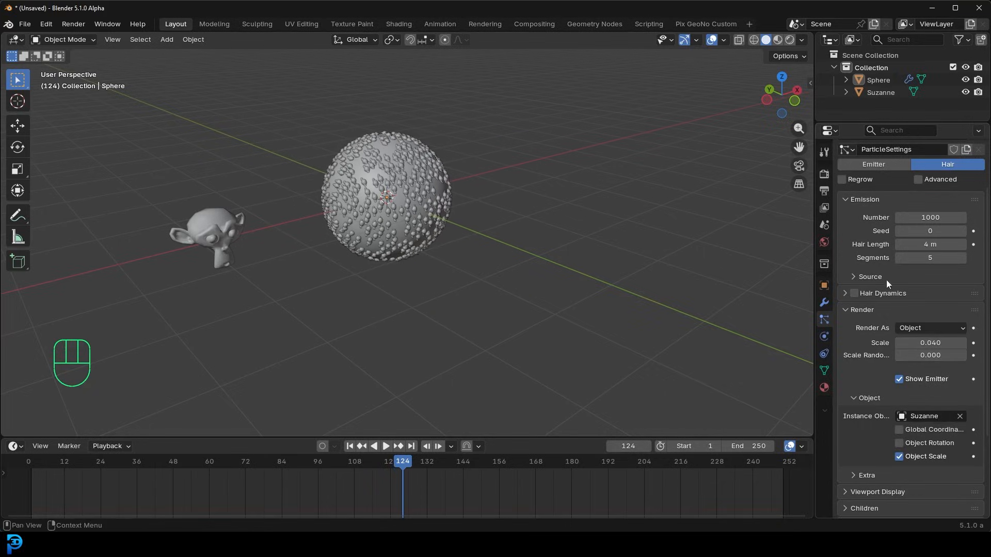
# Set the sphere's hair particle number to 120 and increase the render scale to 0.090.
pyautogui.scroll(3, 360, 131)
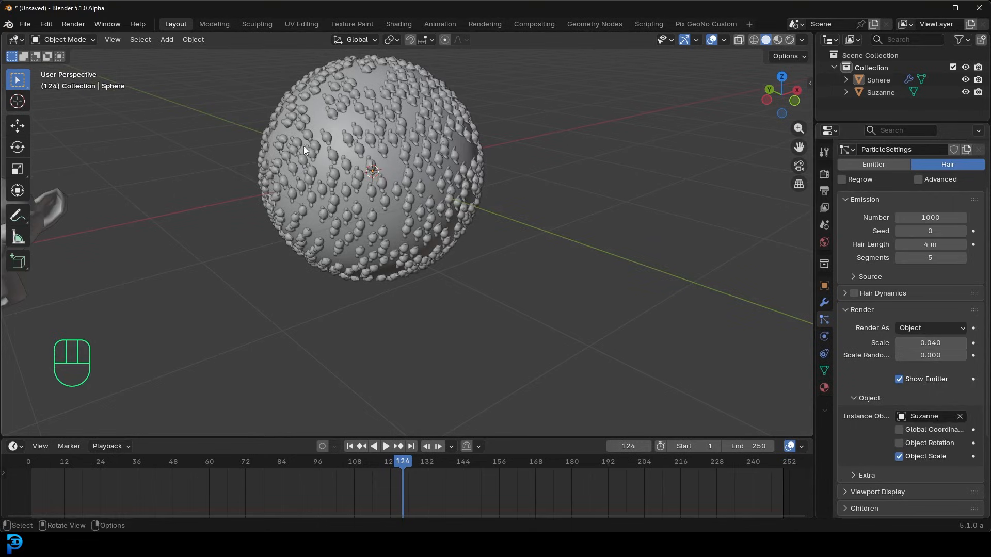
pyautogui.moveTo(304, 147); pyautogui.dragTo(359, 155, button='middle')
pyautogui.scroll(2, 898, 253)
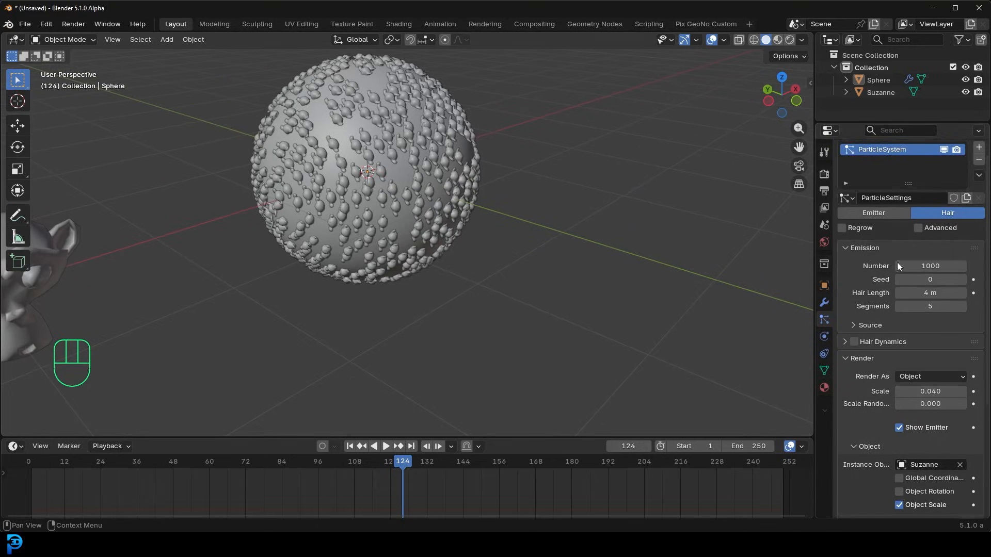
pyautogui.click(940, 265)
pyautogui.write('120')
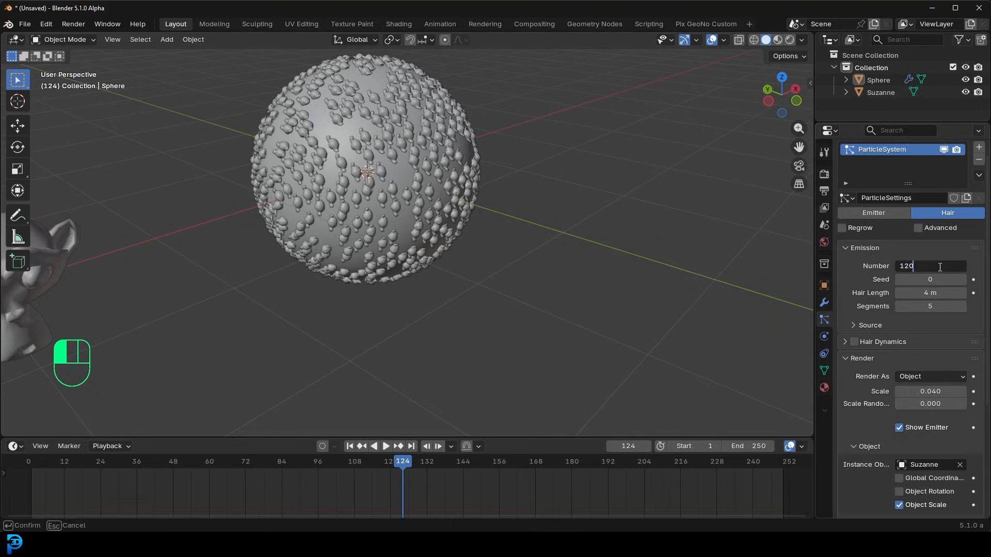
pyautogui.press('Return')
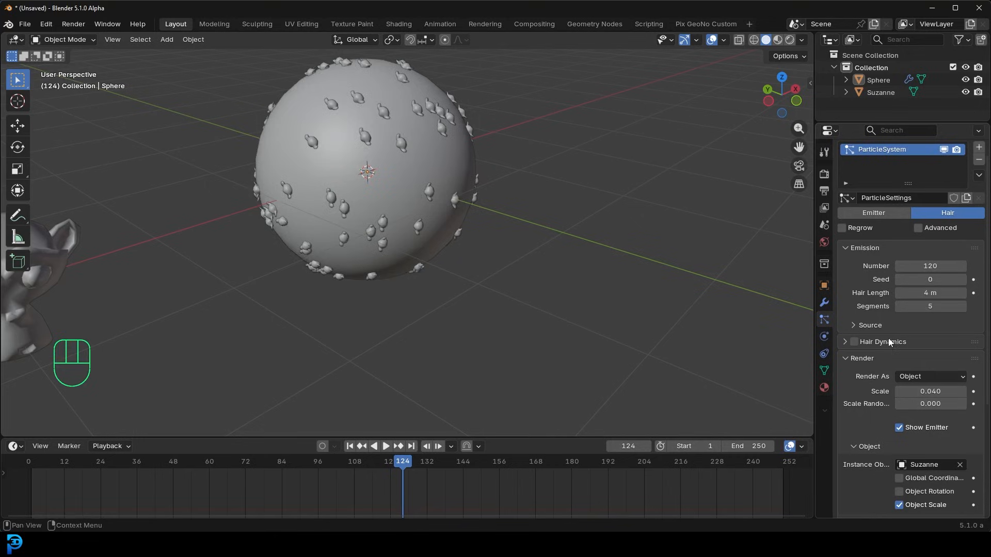
pyautogui.moveTo(925, 391); pyautogui.dragTo(942, 392)
pyautogui.moveTo(537, 184); pyautogui.dragTo(358, 234, button='middle')
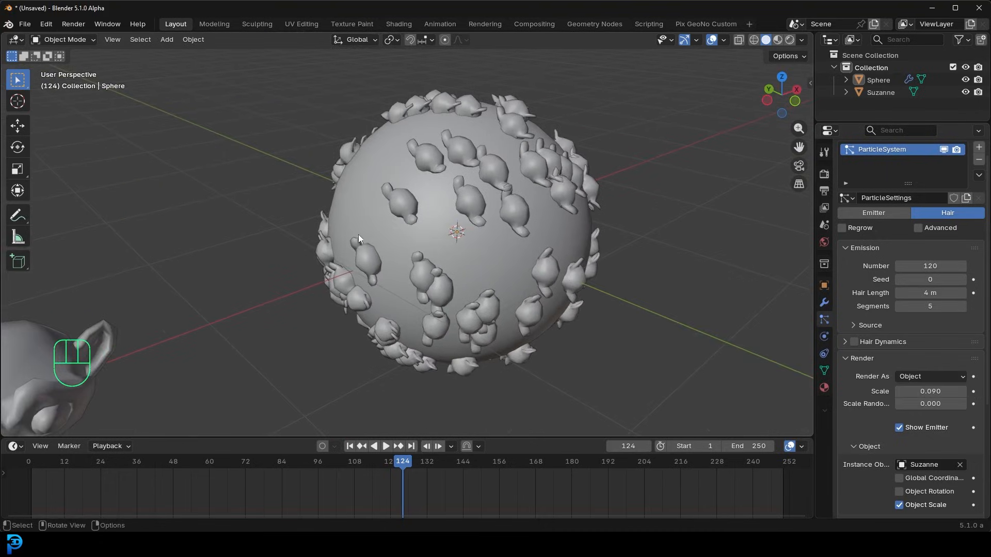
# Show the emission source settings, try 1452 particles on the sphere, and restore the number to 120.
pyautogui.click(857, 325)
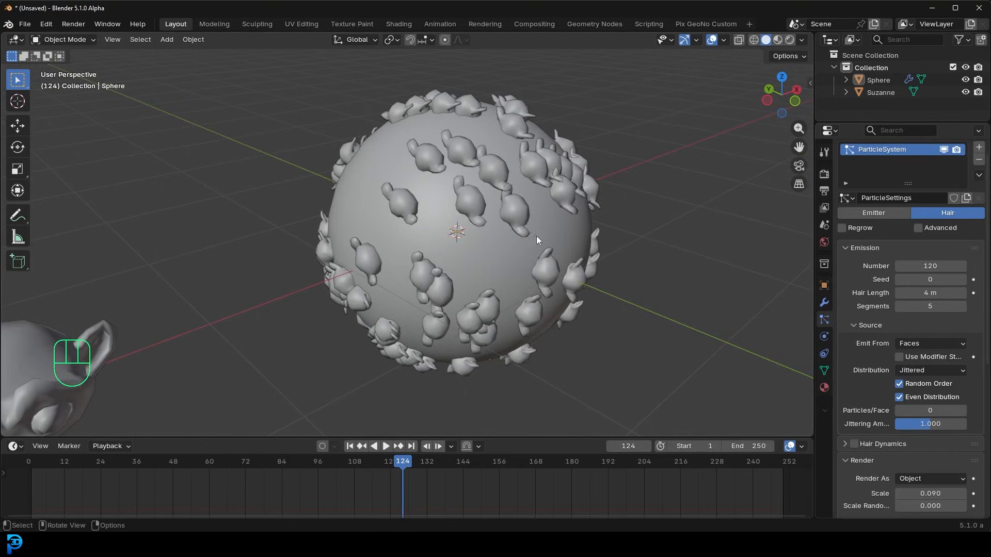
pyautogui.moveTo(924, 266)
pyautogui.mouseDown()
pyautogui.moveTo(990, 266)
pyautogui.moveTo(924, 266)
pyautogui.mouseUp()
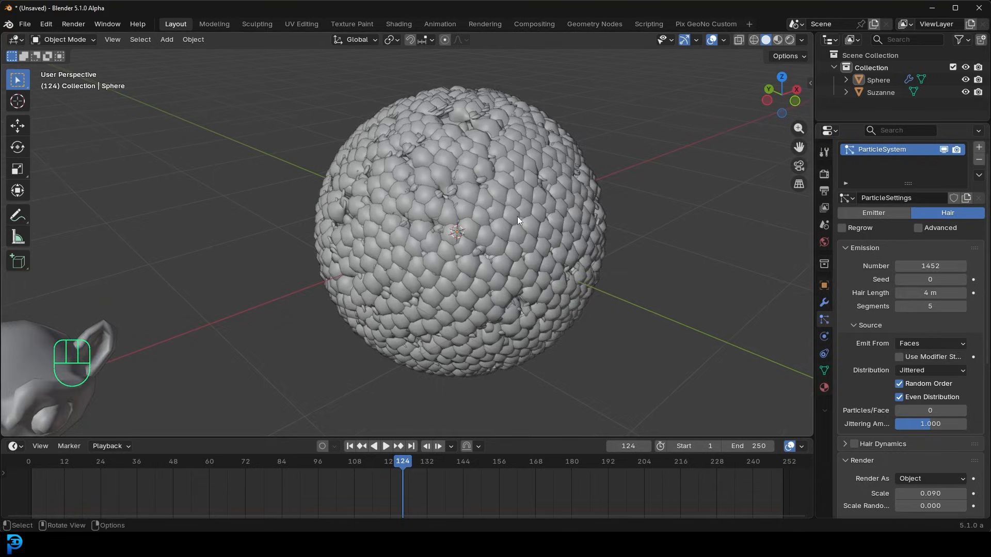
pyautogui.scroll(2, 517, 216)
pyautogui.click(939, 266)
pyautogui.write('120')
pyautogui.press('Return')
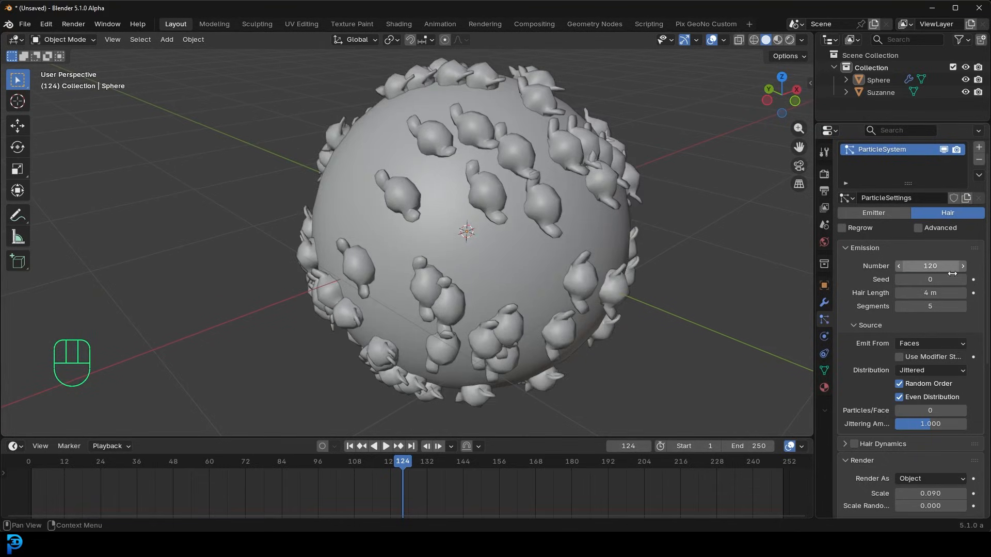
# Try emitting the particles from Vertices and from Volume, and inspect the sphere's interior in Wireframe shading.
pyautogui.click(916, 342)
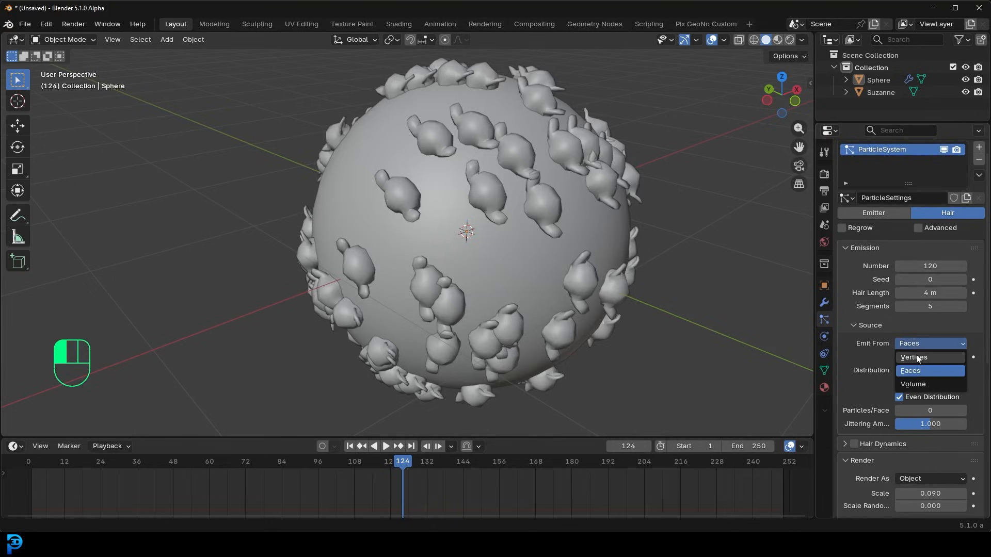
pyautogui.click(914, 357)
pyautogui.click(918, 343)
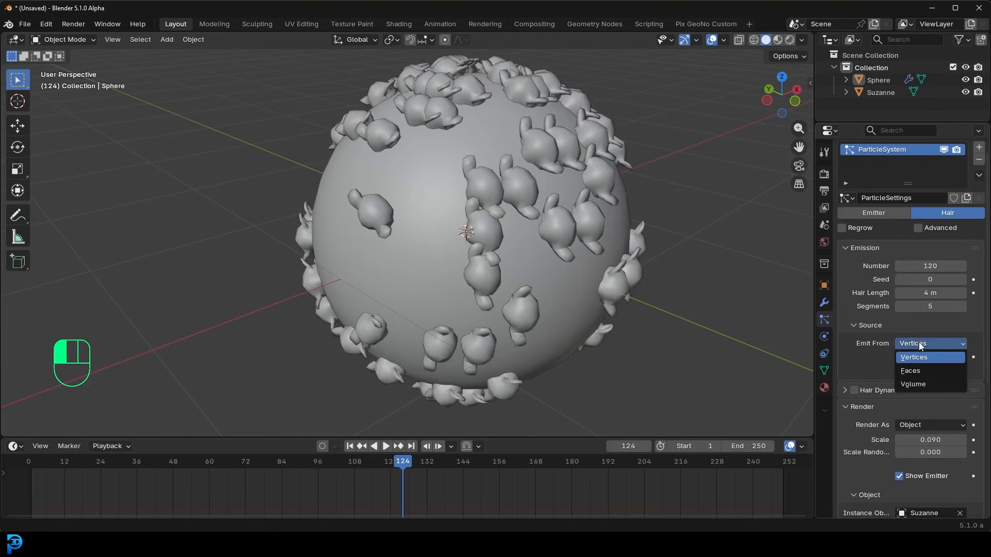
pyautogui.press('z')
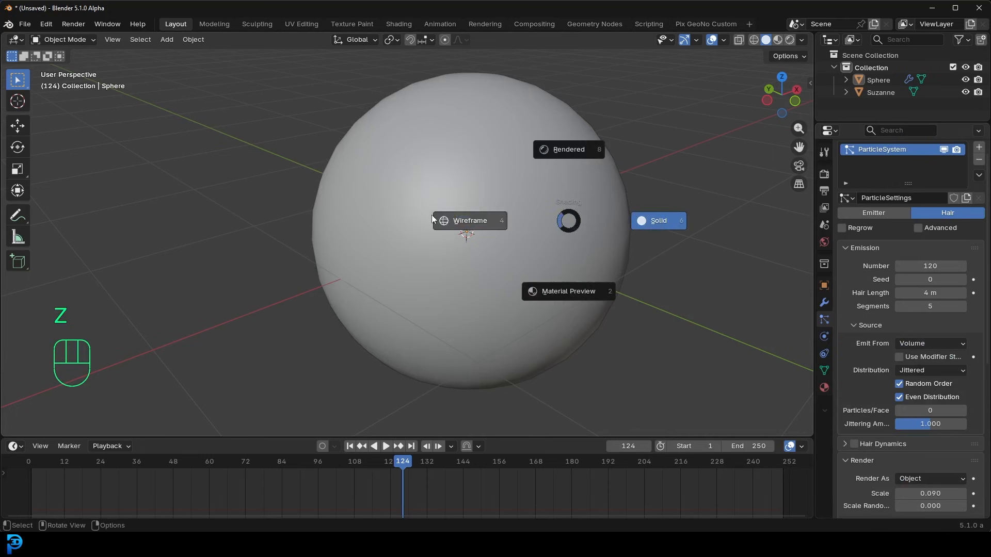
pyautogui.click(433, 218)
pyautogui.scroll(-2, 468, 181)
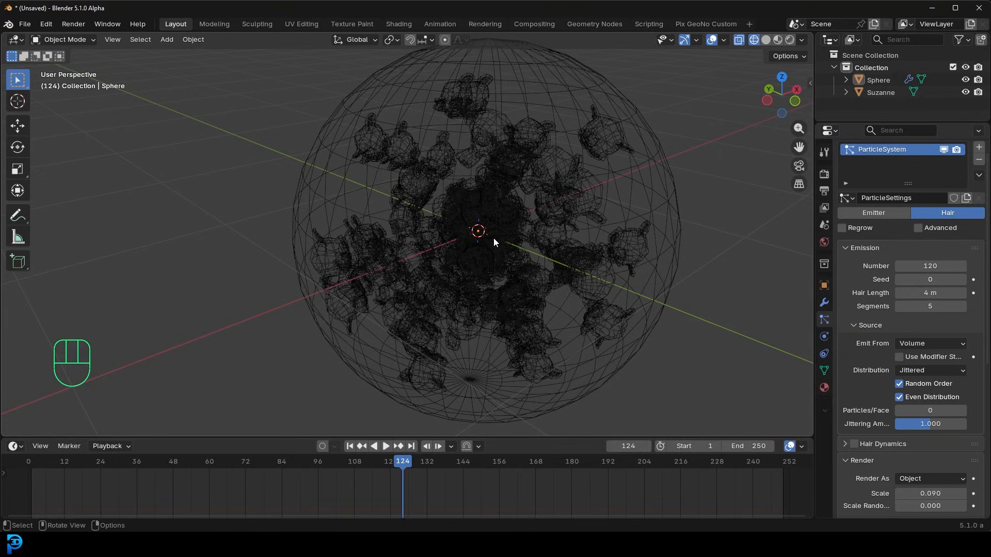
pyautogui.moveTo(522, 246); pyautogui.dragTo(429, 217, button='middle')
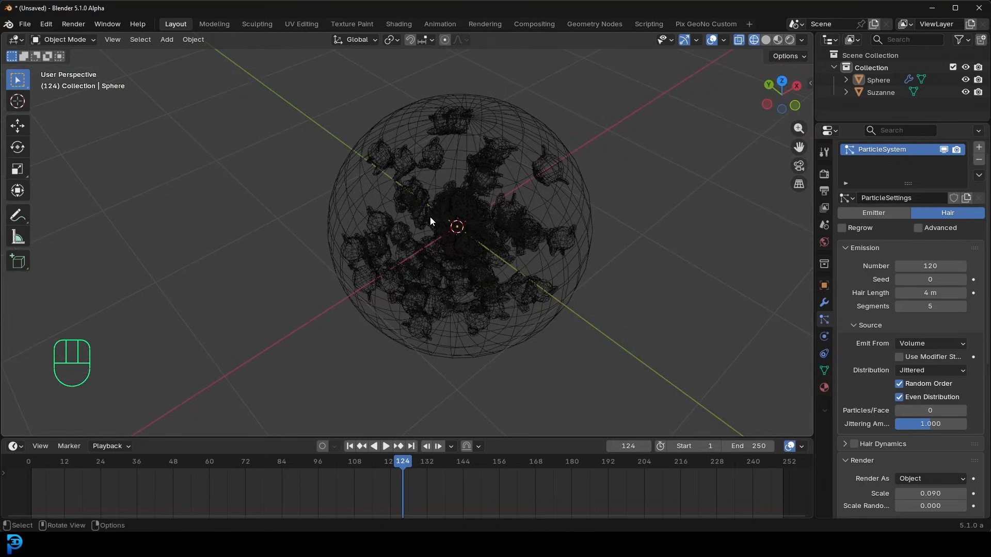
# Return the emission source to Faces and the viewport shading to Solid.
pyautogui.click(924, 344)
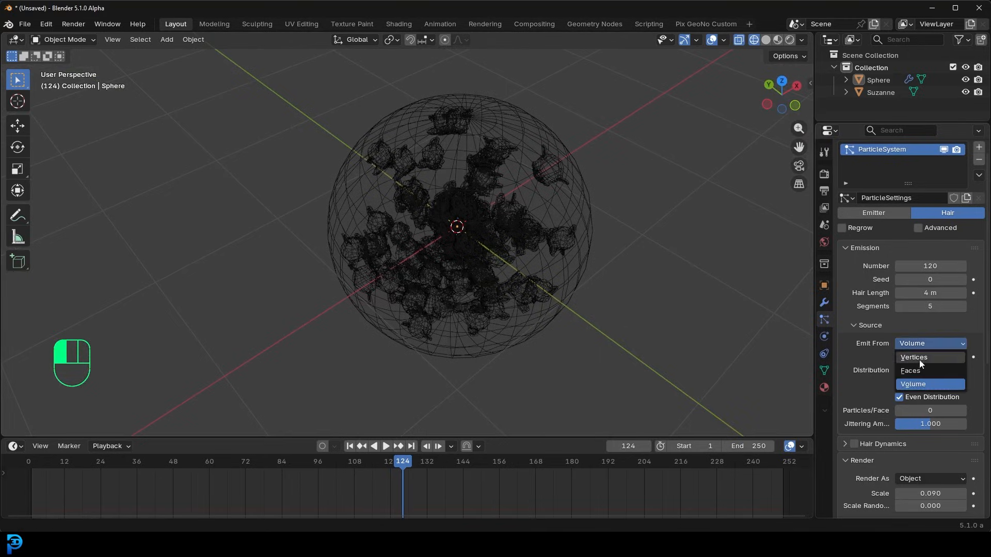
pyautogui.click(919, 371)
pyautogui.scroll(-3, 521, 200)
pyautogui.moveTo(490, 208); pyautogui.dragTo(484, 184, button='middle')
pyautogui.press('z')
pyautogui.click(404, 180)
pyautogui.scroll(2, 489, 195)
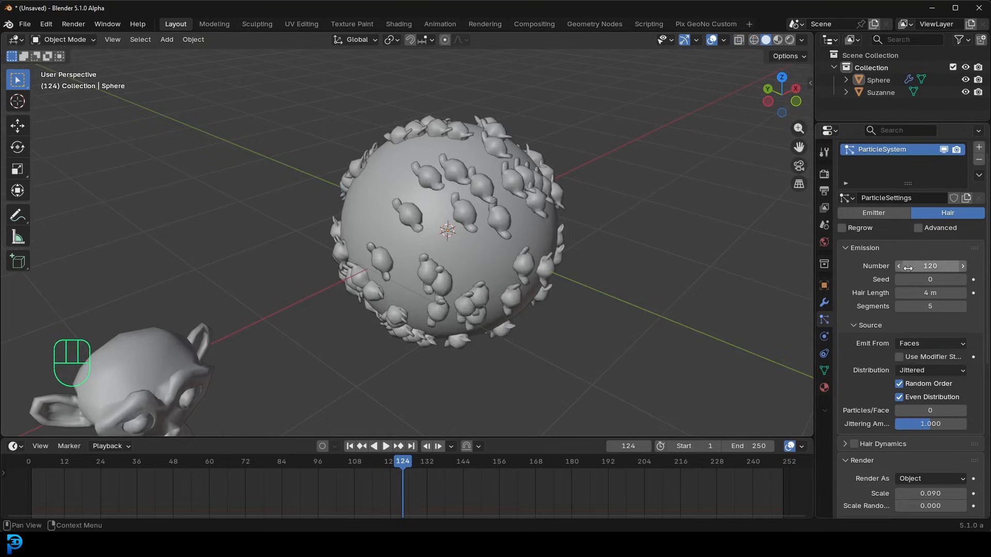
# Enable the Advanced hair option and set the particle children to Interpolated.
pyautogui.scroll(4, 538, 193)
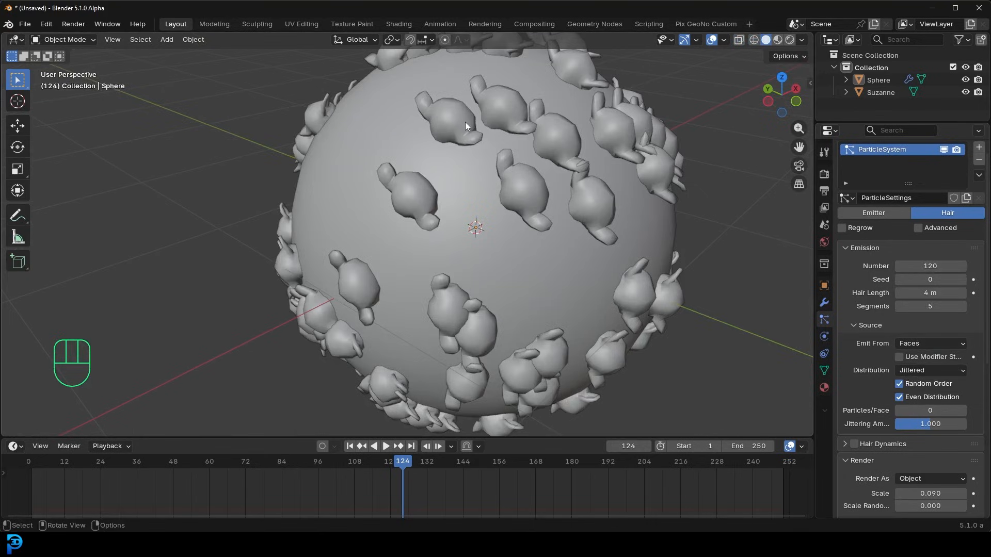
pyautogui.click(919, 228)
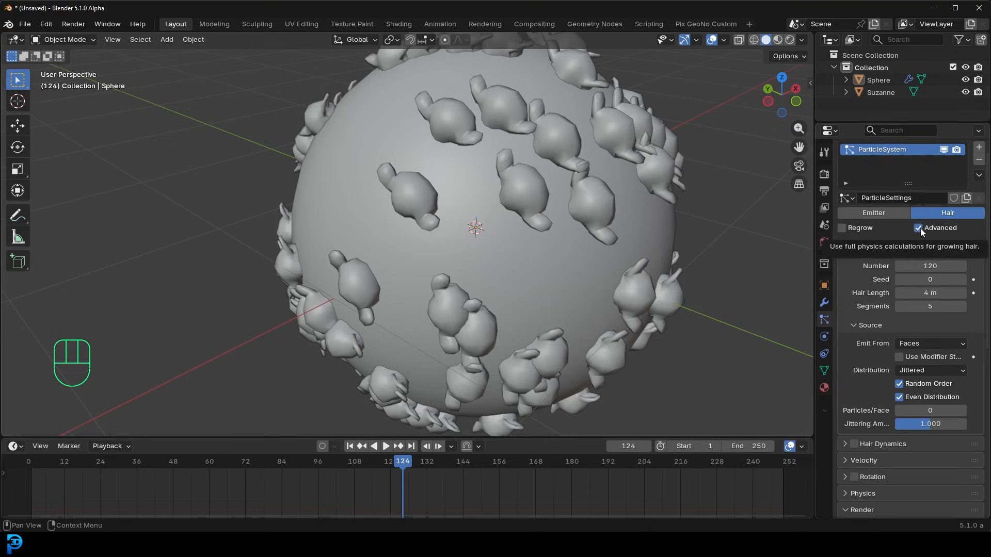
pyautogui.scroll(-10, 877, 289)
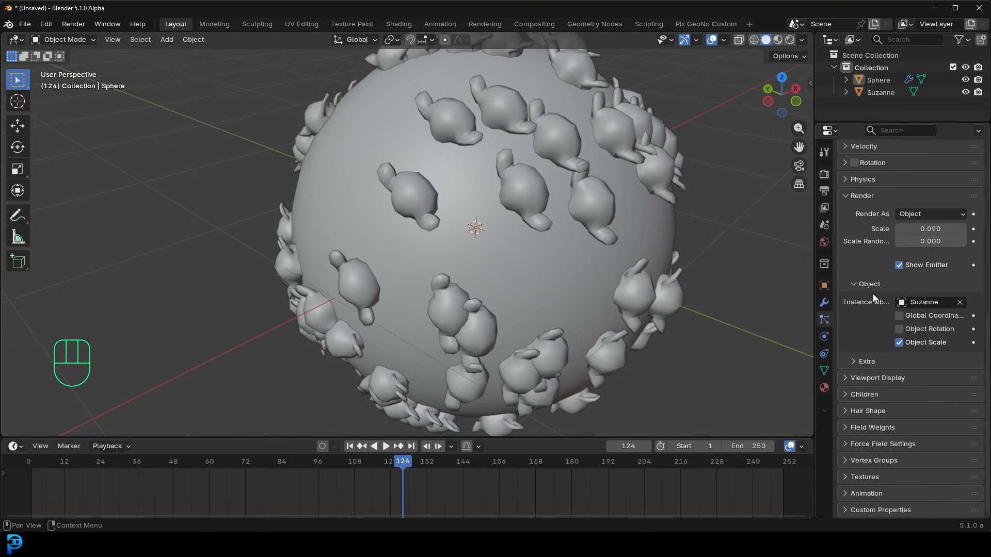
pyautogui.click(861, 394)
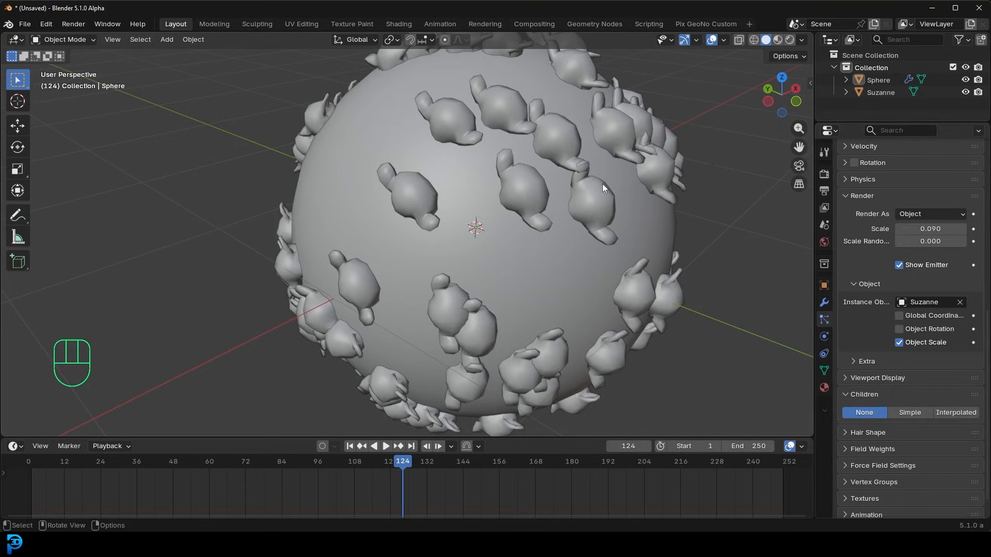
pyautogui.click(958, 413)
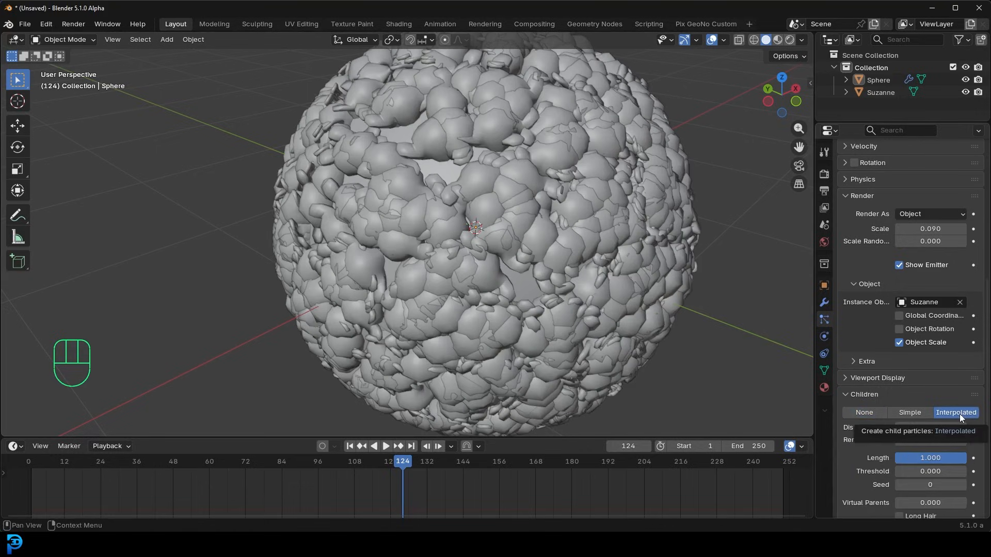
# Set both the Display Amount and Render Amount of the interpolated children to 2.
pyautogui.scroll(10, 890, 298)
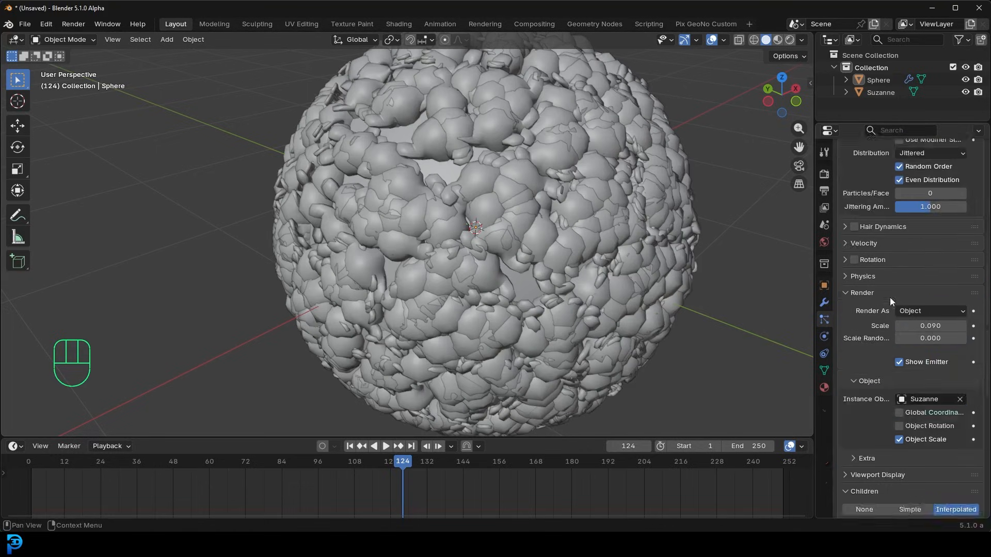
pyautogui.scroll(4, 885, 293)
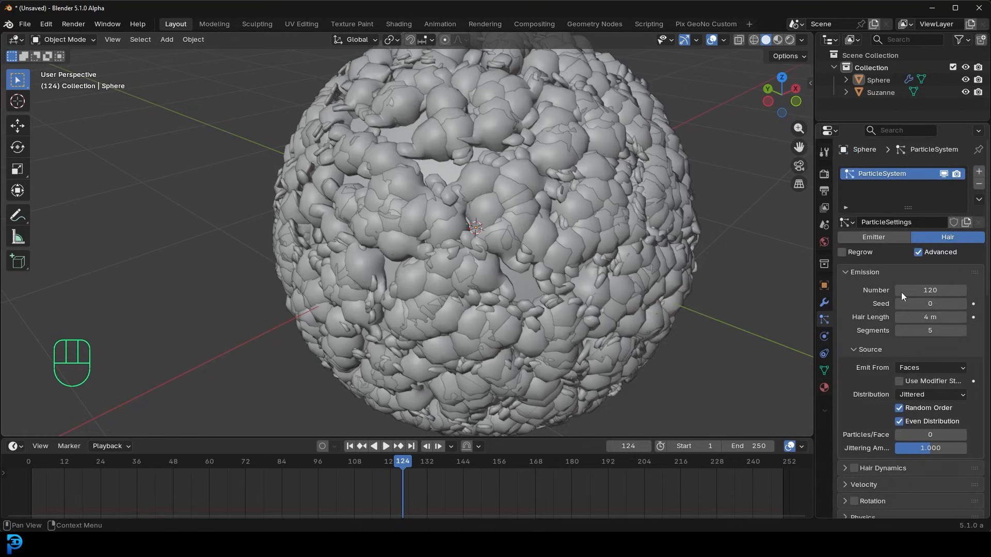
pyautogui.scroll(-13, 896, 345)
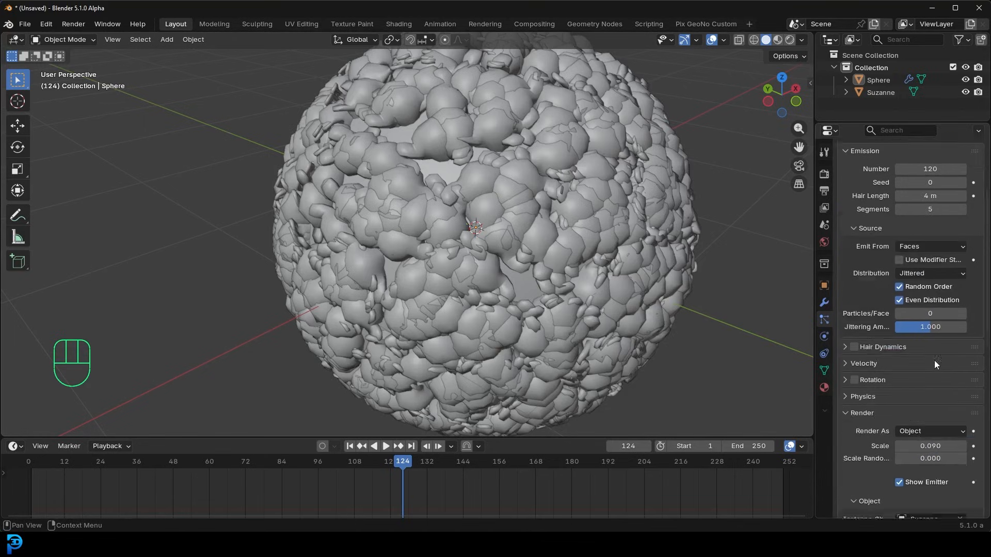
pyautogui.scroll(-6, 895, 345)
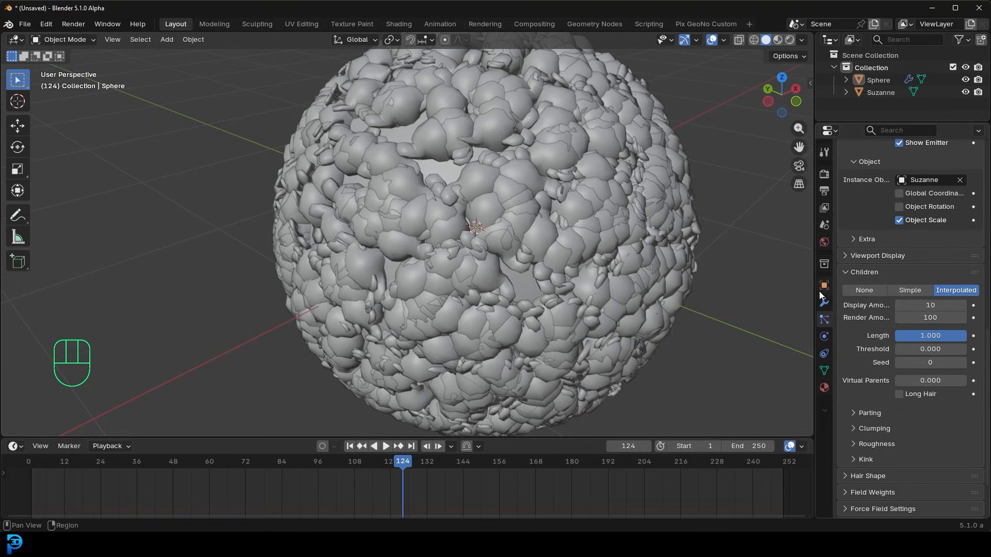
pyautogui.click(943, 306)
pyautogui.write('2')
pyautogui.press('Return')
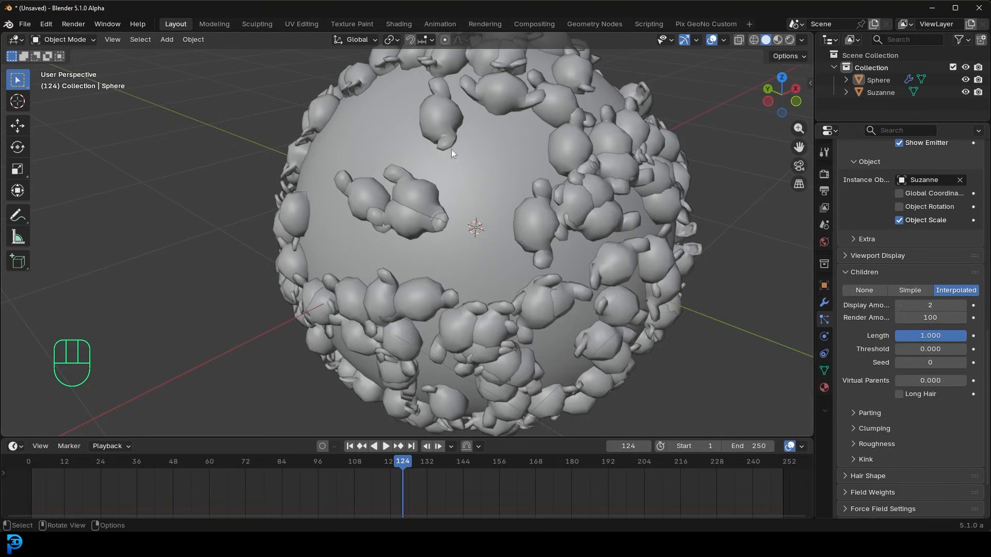
pyautogui.click(898, 319)
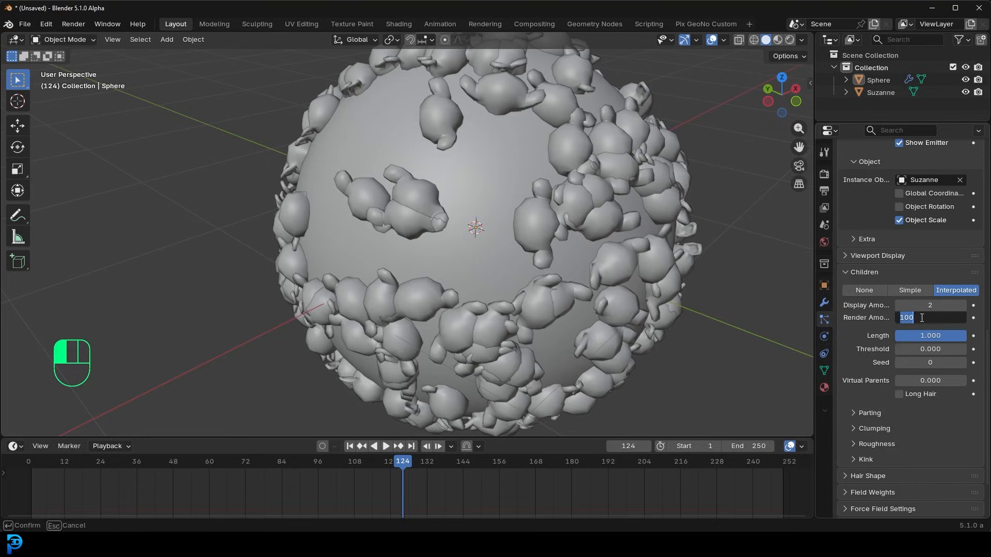
pyautogui.write('2')
pyautogui.press('Return')
# Widen the Properties editor, review the emission settings and inspect the scattered monkey heads from several angles.
pyautogui.moveTo(814, 282); pyautogui.dragTo(711, 283)
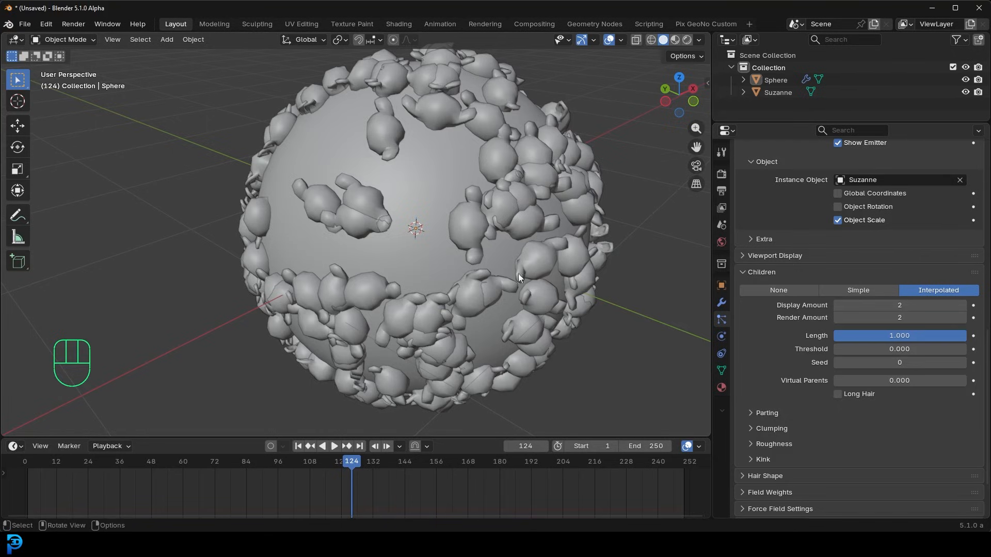
pyautogui.scroll(10, 800, 355)
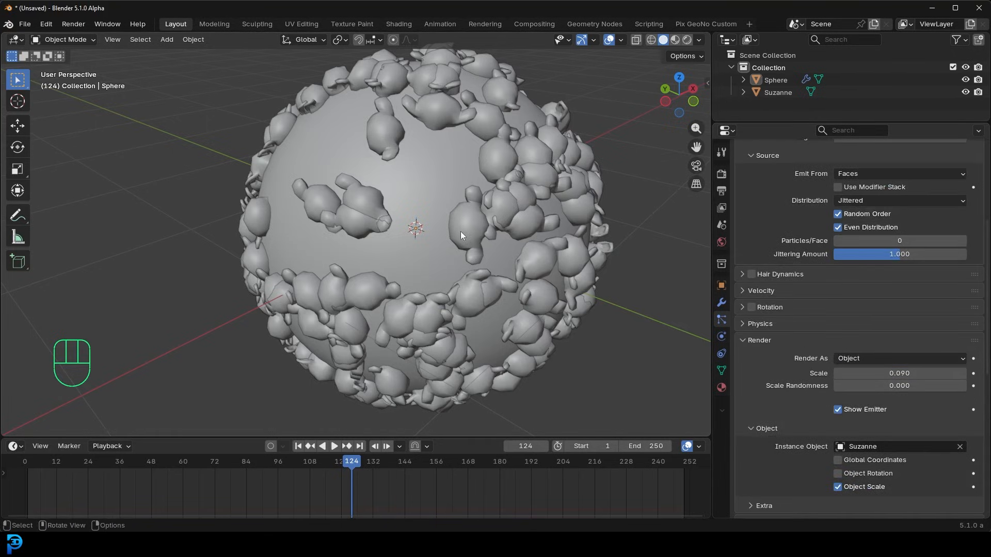
pyautogui.scroll(6, 841, 297)
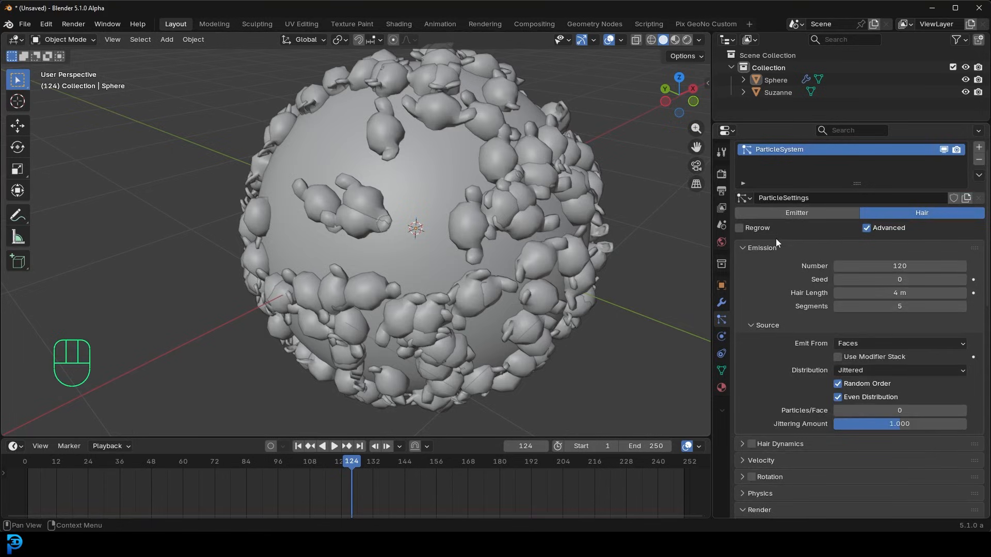
pyautogui.moveTo(319, 156); pyautogui.dragTo(412, 187, button='middle')
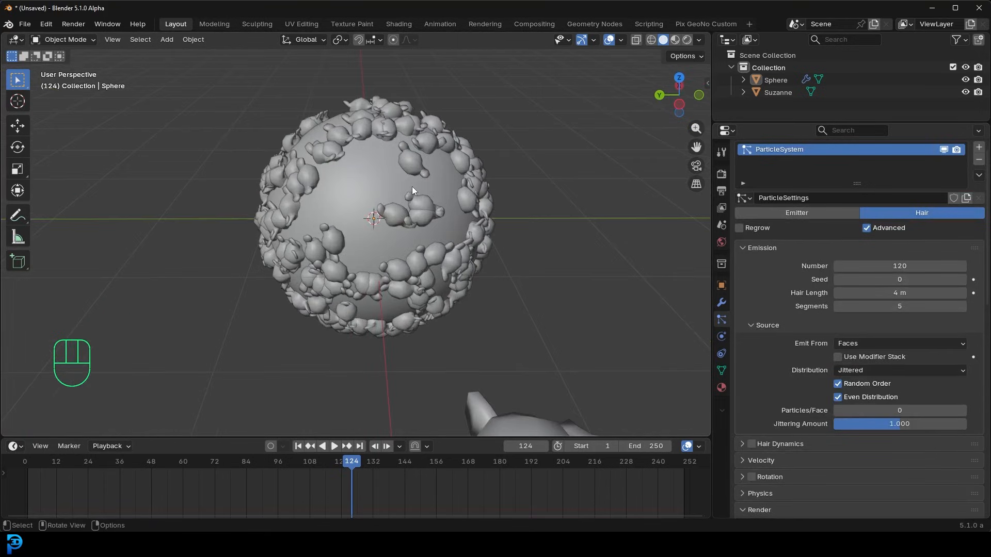
pyautogui.moveTo(420, 181); pyautogui.dragTo(361, 237, button='middle')
pyautogui.scroll(3, 357, 234)
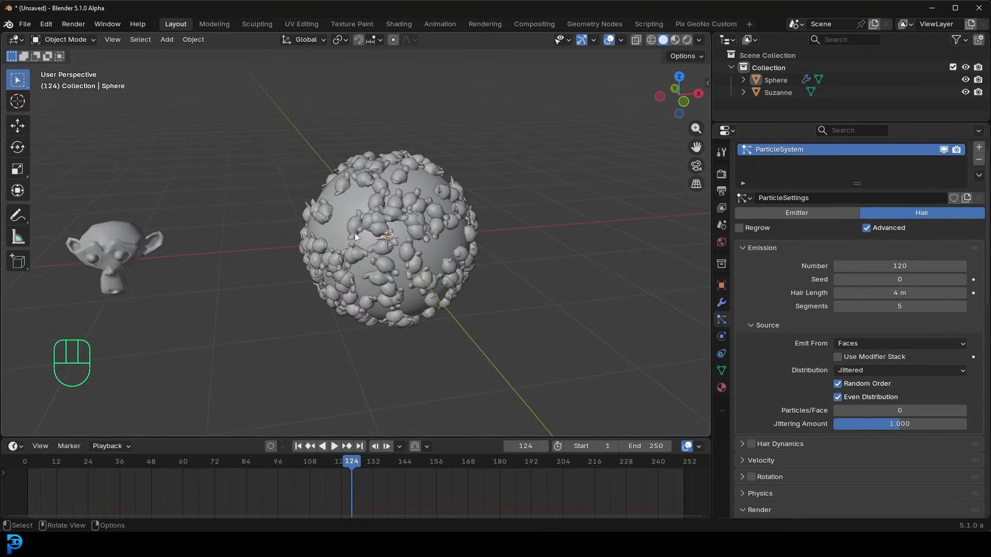
# Add a smooth-shaded torus above the Suzanne head, scaled down to less than half its default size.
pyautogui.moveTo(182, 232); pyautogui.dragTo(342, 141, button='middle')
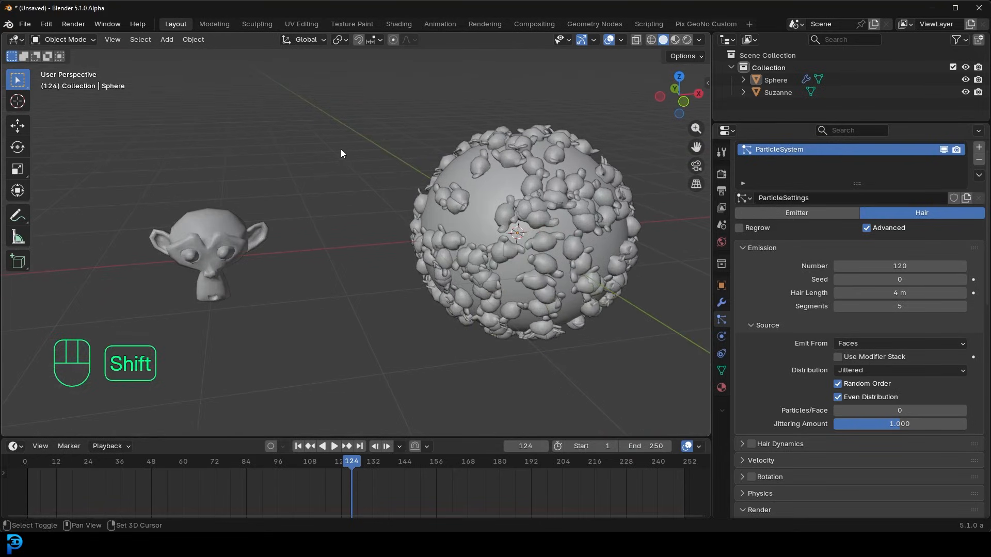
pyautogui.hotkey('shift', 'a')
pyautogui.moveTo(340, 149)
pyautogui.click(407, 234)
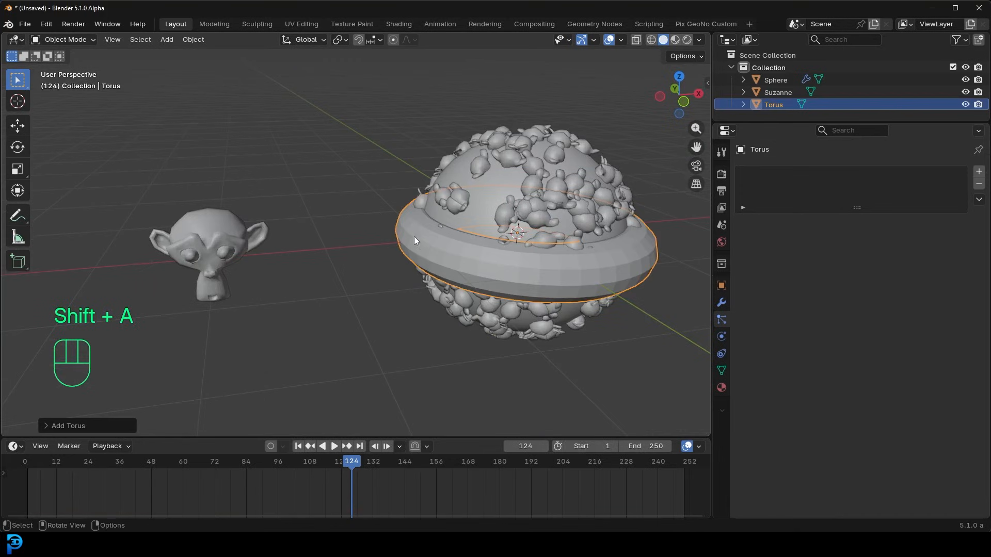
pyautogui.press('g')
pyautogui.press('s')
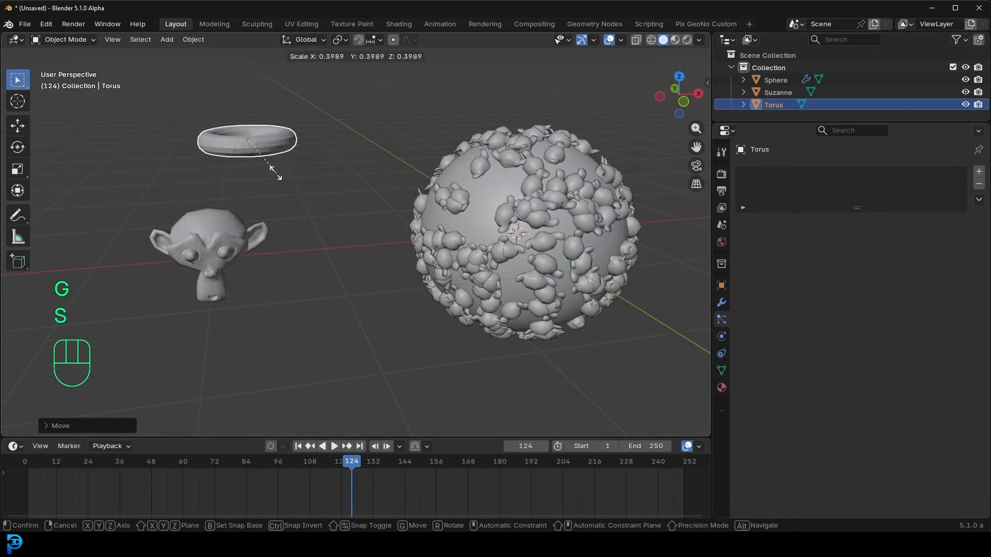
pyautogui.click(273, 173)
pyautogui.rightClick(256, 132)
pyautogui.click(258, 135)
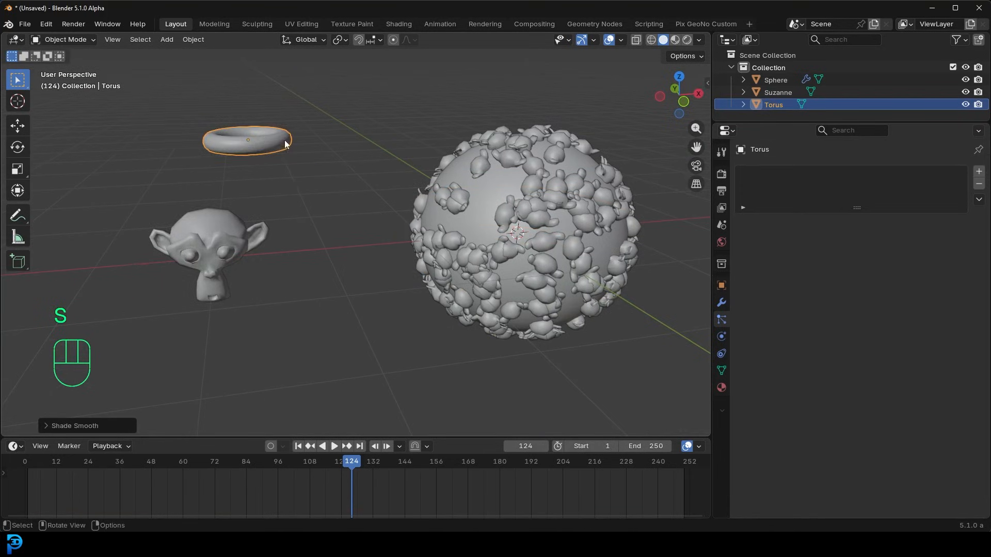
# Replace Suzanne with the torus as the instance object of the sphere's hair particle system.
pyautogui.click(578, 213)
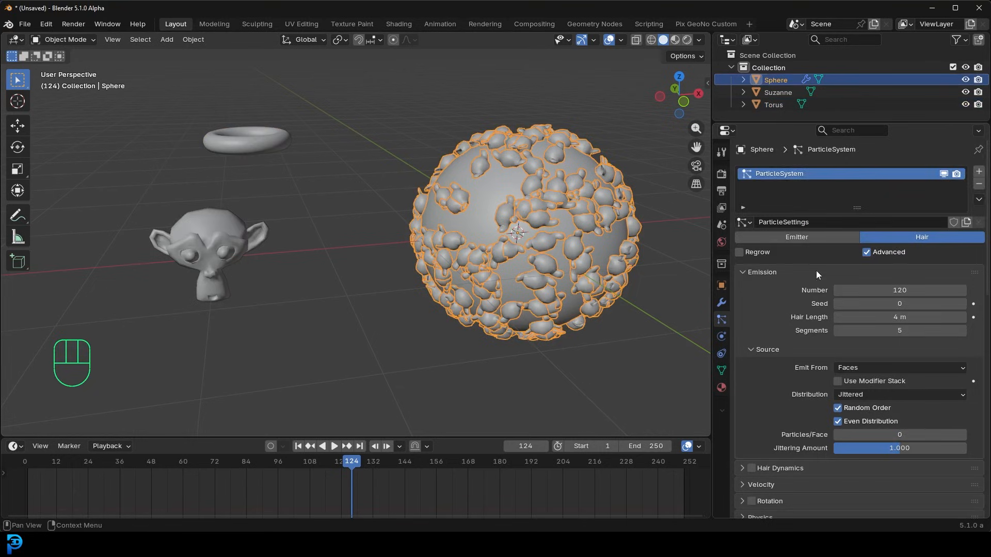
pyautogui.scroll(-3, 821, 284)
pyautogui.scroll(-4, 862, 398)
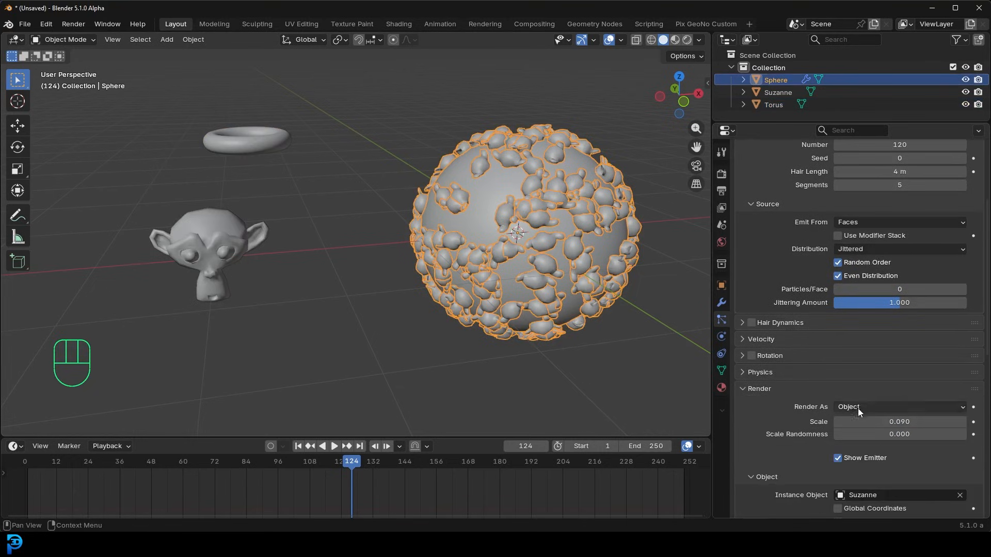
pyautogui.scroll(-3, 858, 407)
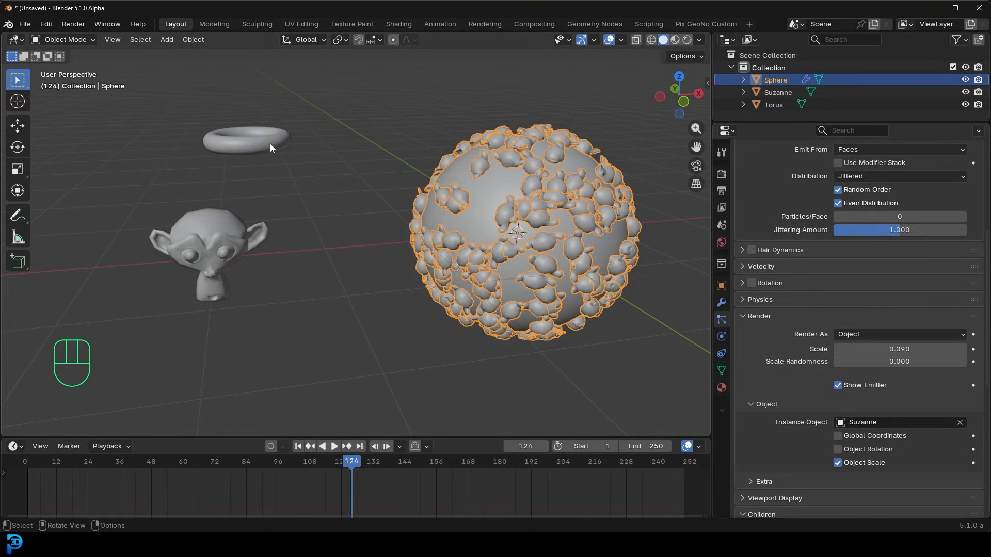
pyautogui.click(959, 423)
pyautogui.click(960, 423)
pyautogui.click(283, 139)
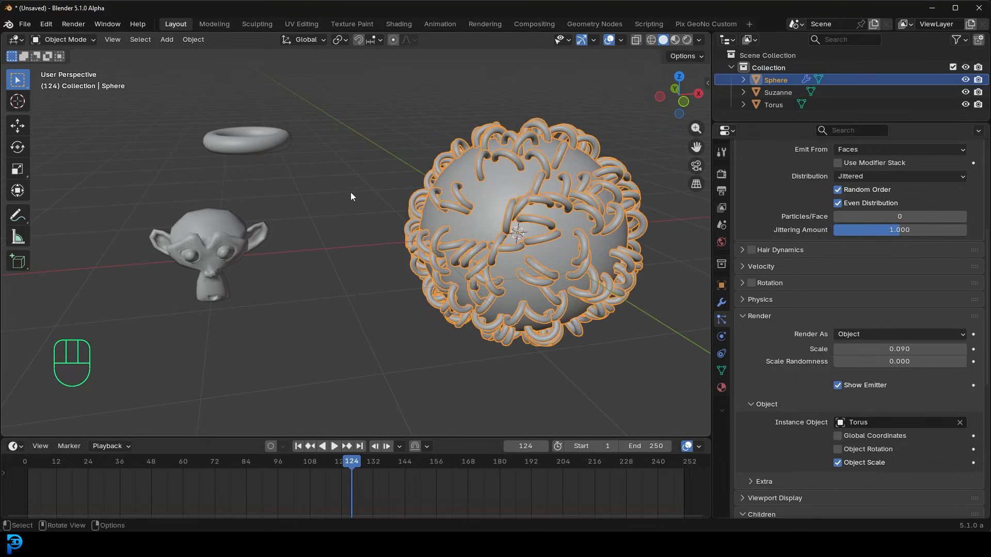
# Move the Suzanne head and the torus together into a new collection named "scatter".
pyautogui.click(350, 176)
pyautogui.moveTo(737, 123); pyautogui.dragTo(737, 205)
pyautogui.moveTo(173, 90); pyautogui.dragTo(522, 325)
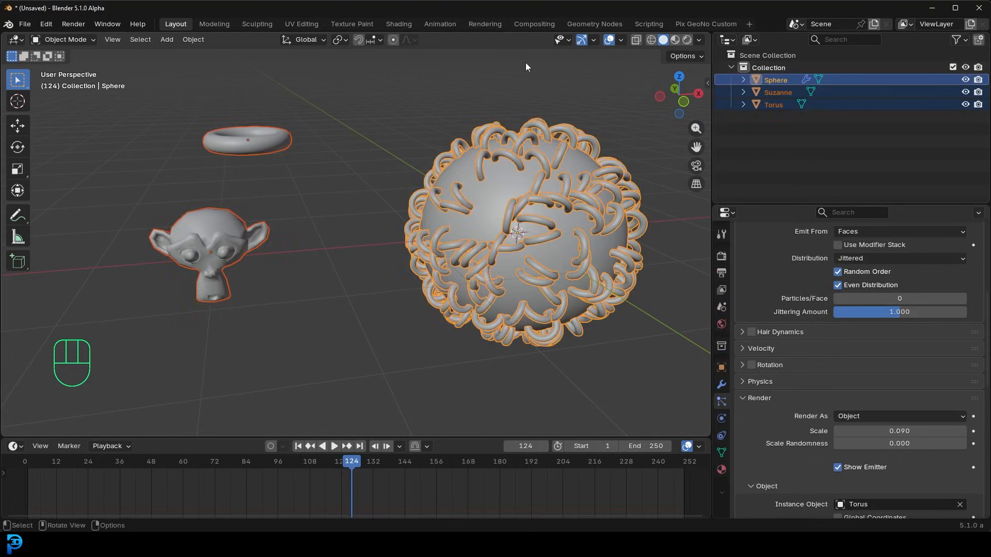
pyautogui.click(503, 89)
pyautogui.moveTo(141, 300); pyautogui.dragTo(292, 87)
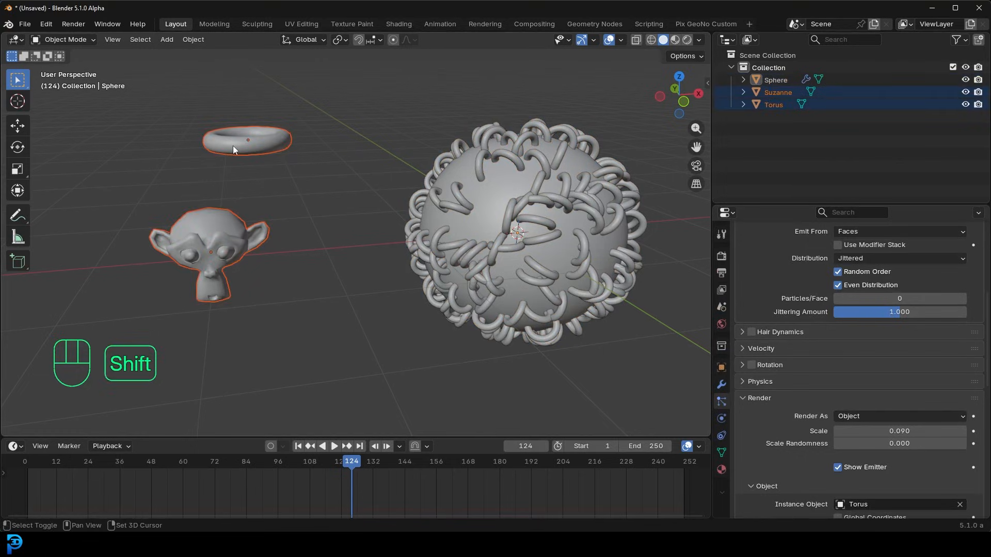
pyautogui.hotkey('shift', 'a')
pyautogui.press('Escape')
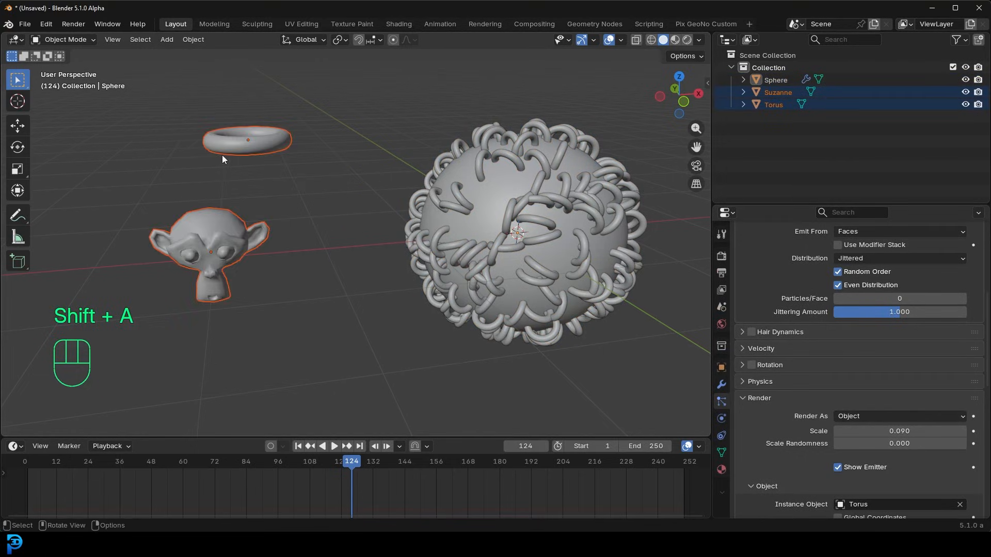
pyautogui.press('m')
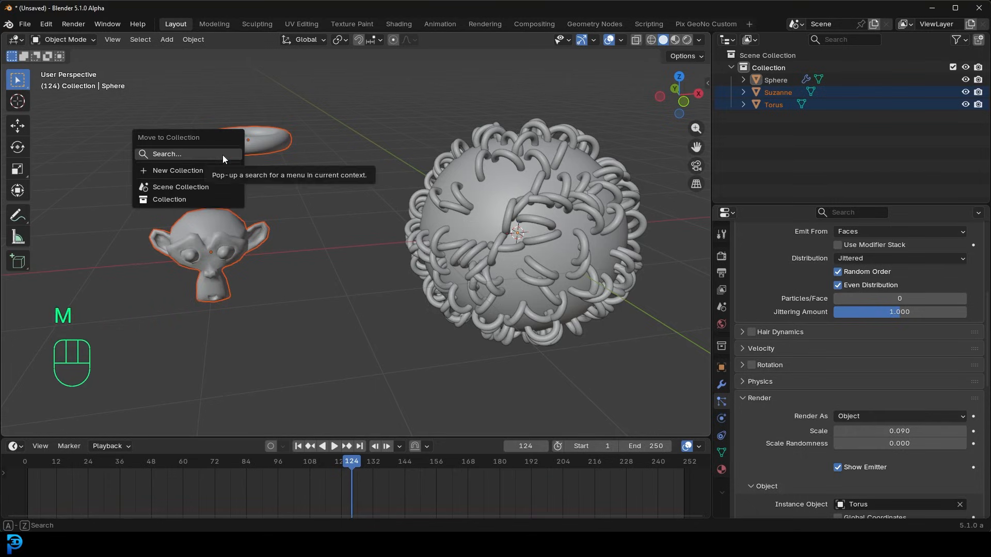
pyautogui.click(192, 171)
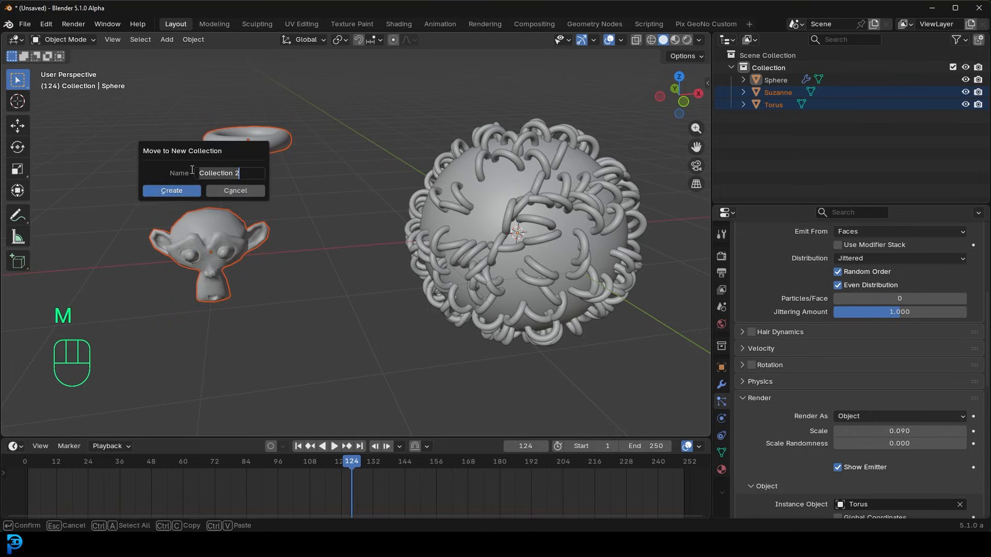
pyautogui.write('scatter')
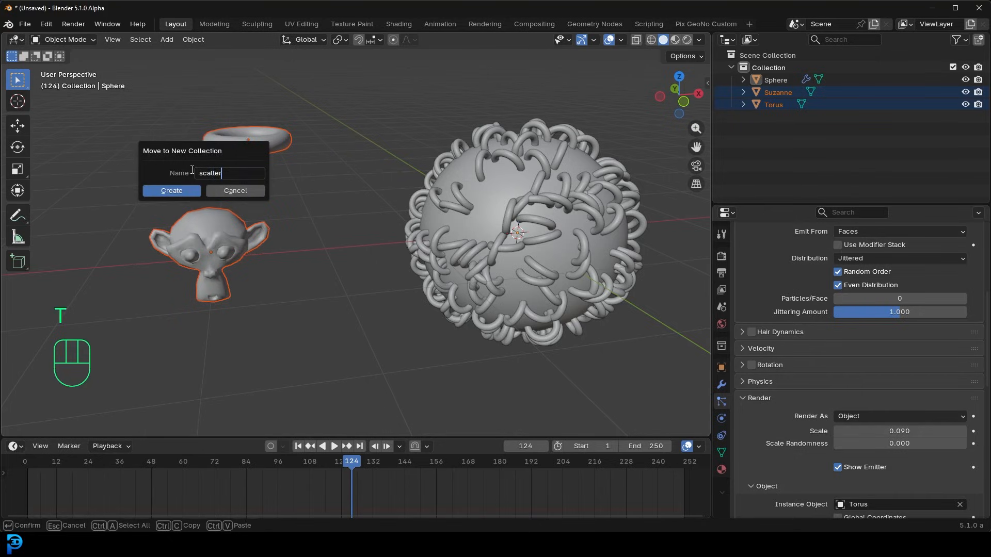
pyautogui.press('Return')
pyautogui.click(176, 191)
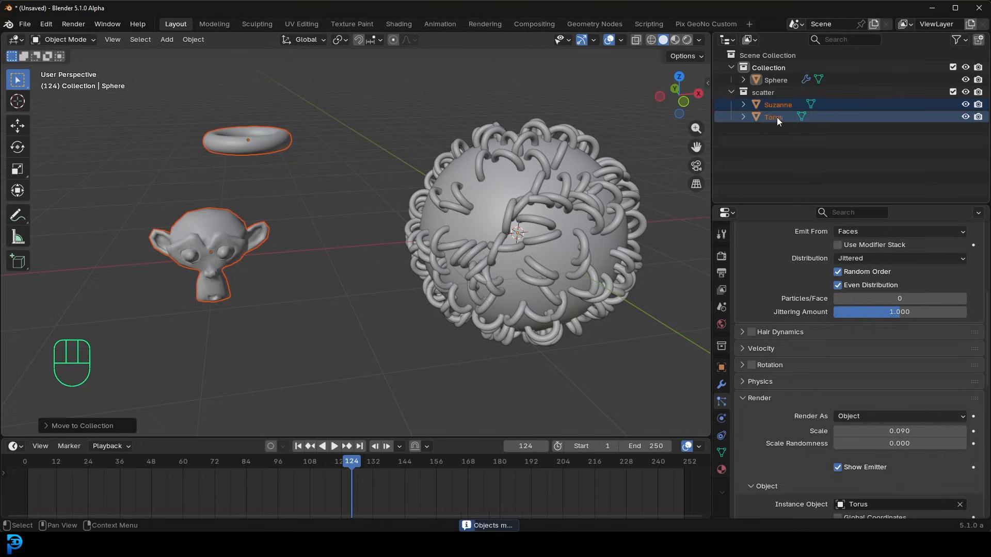
pyautogui.click(314, 140)
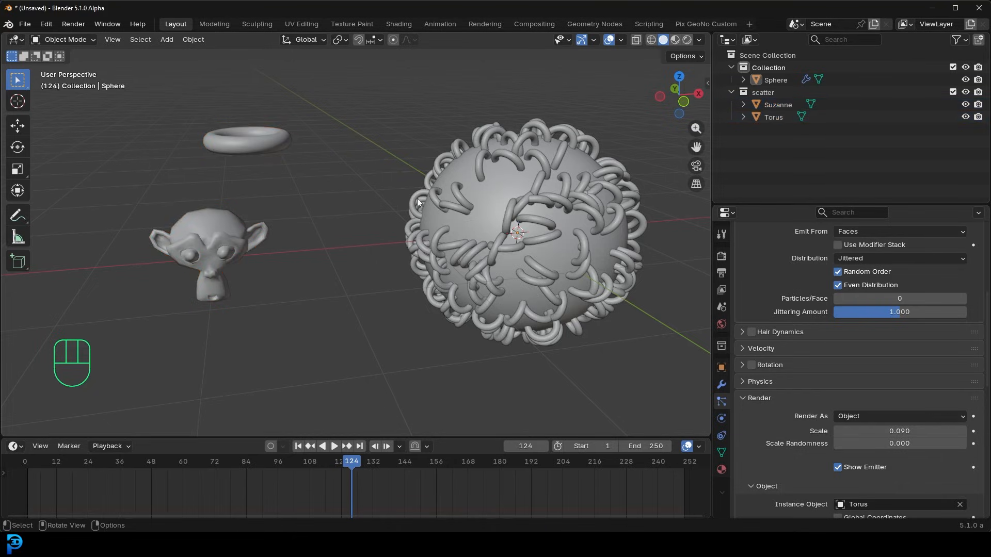
# Render the sphere's particles as a collection, using scatter as the instance collection.
pyautogui.click(504, 172)
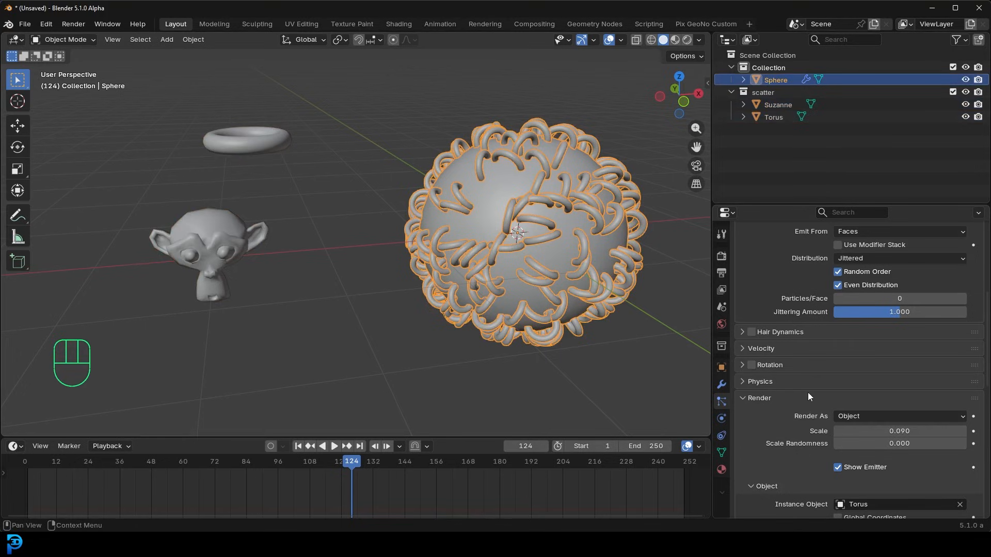
pyautogui.scroll(10, 808, 390)
pyautogui.moveTo(785, 205); pyautogui.dragTo(797, 138)
pyautogui.scroll(-8, 776, 308)
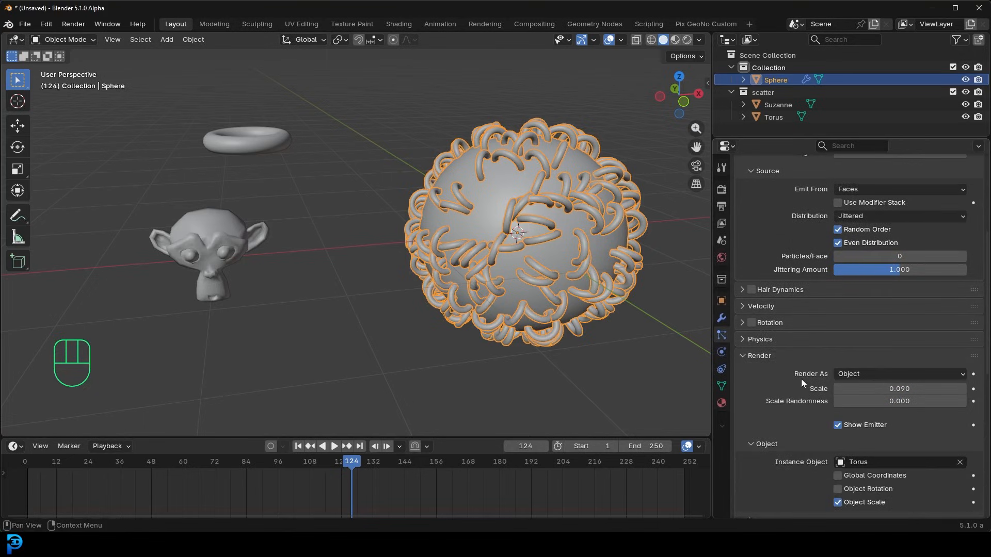
pyautogui.scroll(-2, 808, 379)
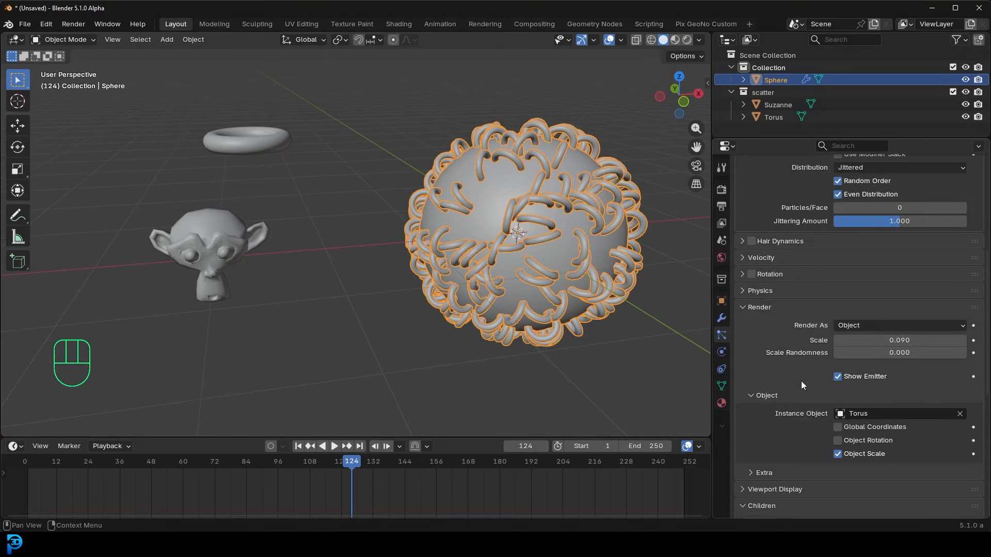
pyautogui.click(846, 326)
pyautogui.click(857, 379)
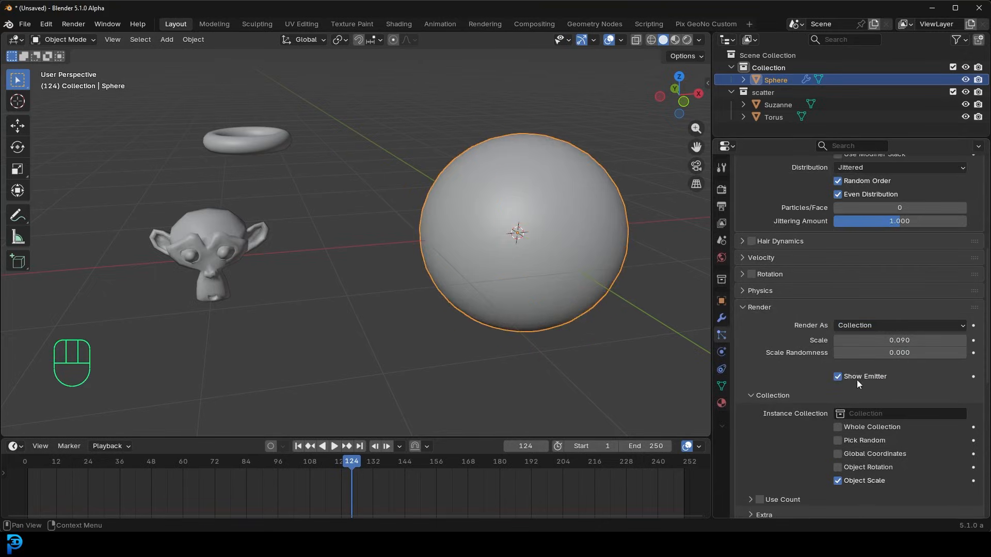
pyautogui.click(861, 414)
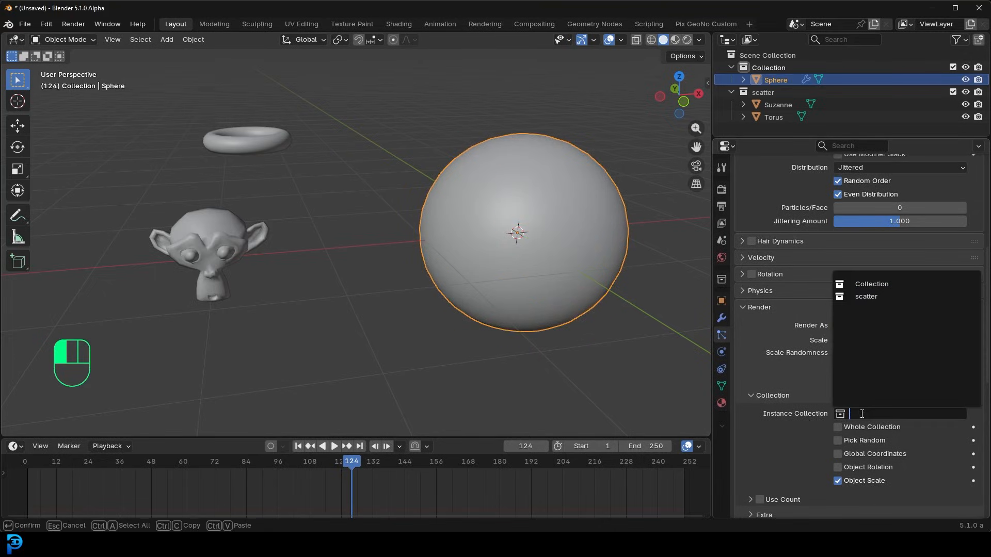
pyautogui.click(867, 297)
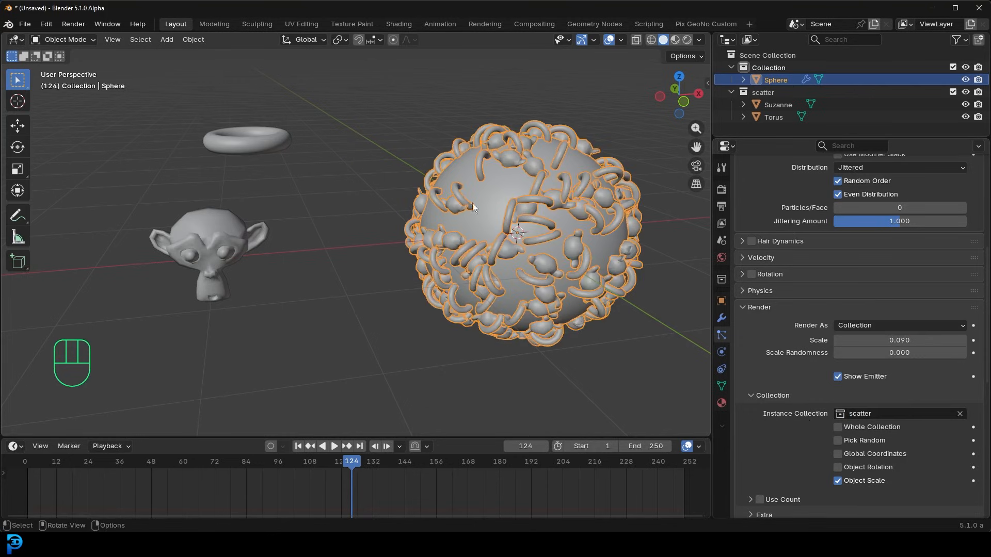
# Inspect the monkey heads and tori scattered over the sphere from several angles and distances.
pyautogui.moveTo(165, 302); pyautogui.dragTo(275, 117)
pyautogui.moveTo(276, 117); pyautogui.dragTo(220, 159, button='middle')
pyautogui.keyDown('shift'); pyautogui.moveTo(426, 274); pyautogui.dragTo(361, 253, button='middle'); pyautogui.keyUp('shift')
pyautogui.scroll(5, 420, 229)
pyautogui.hotkey('alt', 'a')
pyautogui.scroll(-6, 435, 159)
pyautogui.scroll(-3, 356, 255)
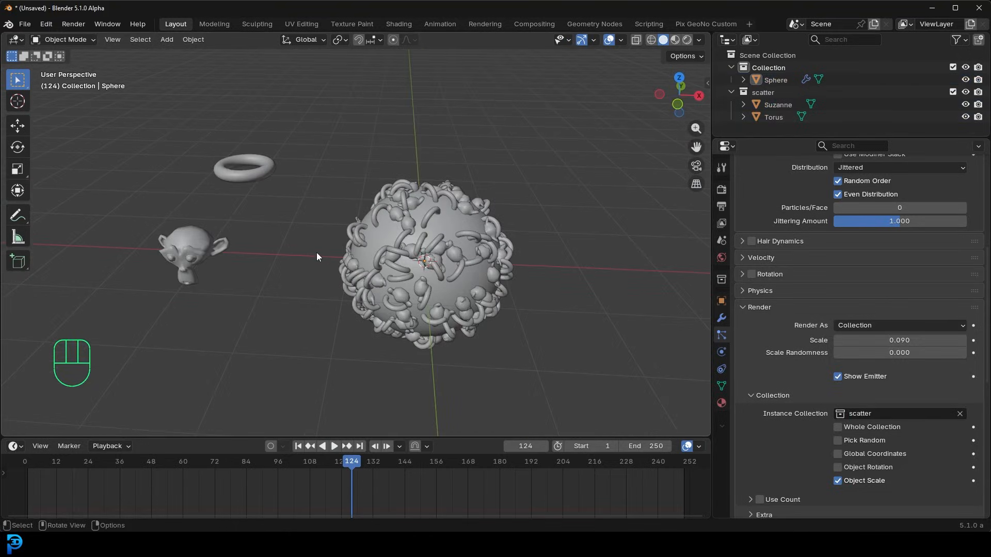
pyautogui.keyDown('shift'); pyautogui.moveTo(287, 237); pyautogui.dragTo(249, 115, button='middle'); pyautogui.keyUp('shift')
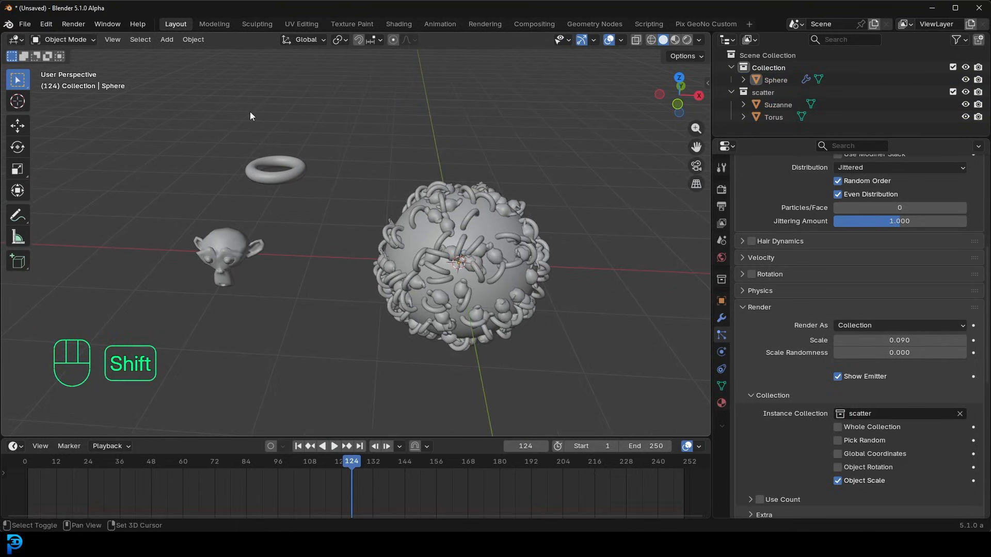
# Add a cube, scale it down to about the size of the Suzanne head and place it between the head, torus and sphere.
pyautogui.hotkey('shift', 'a')
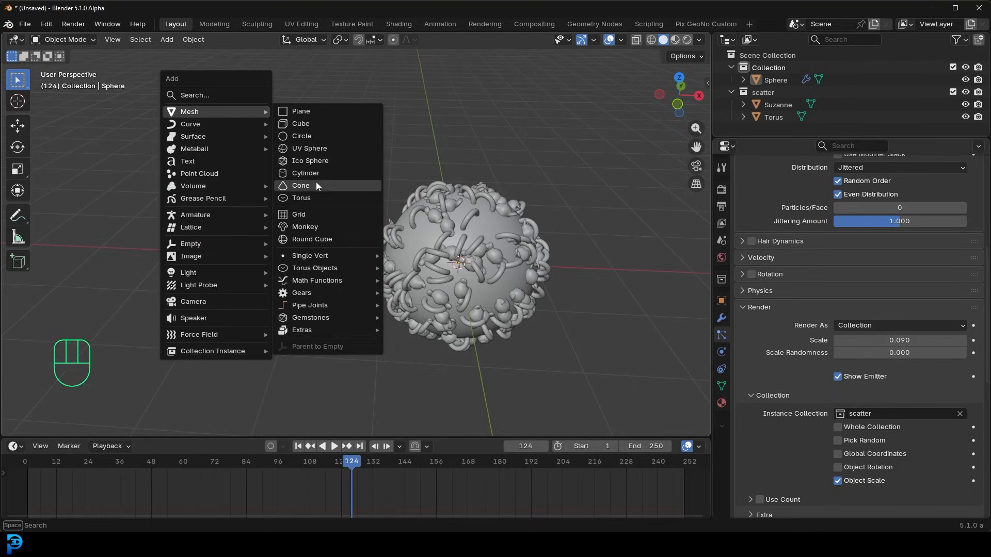
pyautogui.click(311, 123)
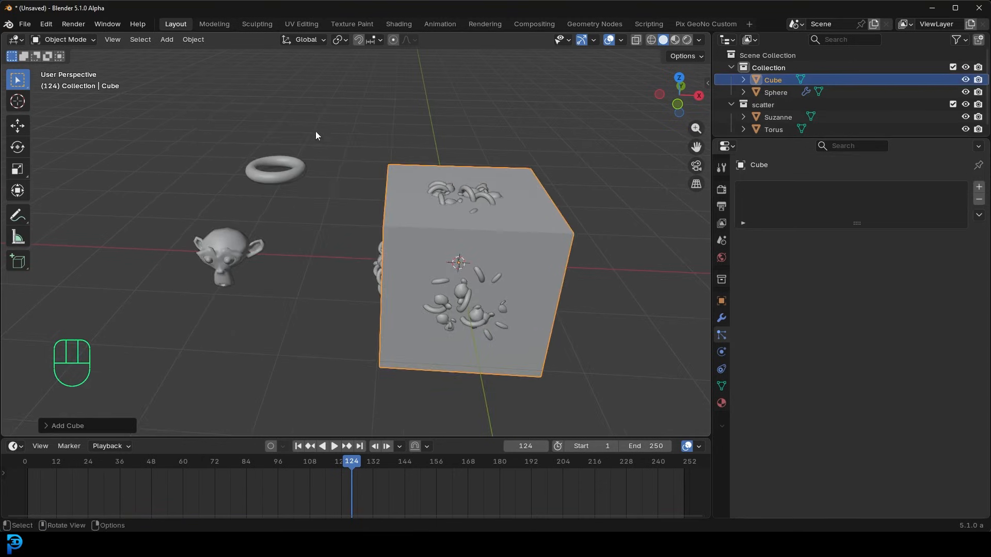
pyautogui.scroll(4, 345, 217)
pyautogui.press('s')
pyautogui.click(577, 312)
pyautogui.press('g')
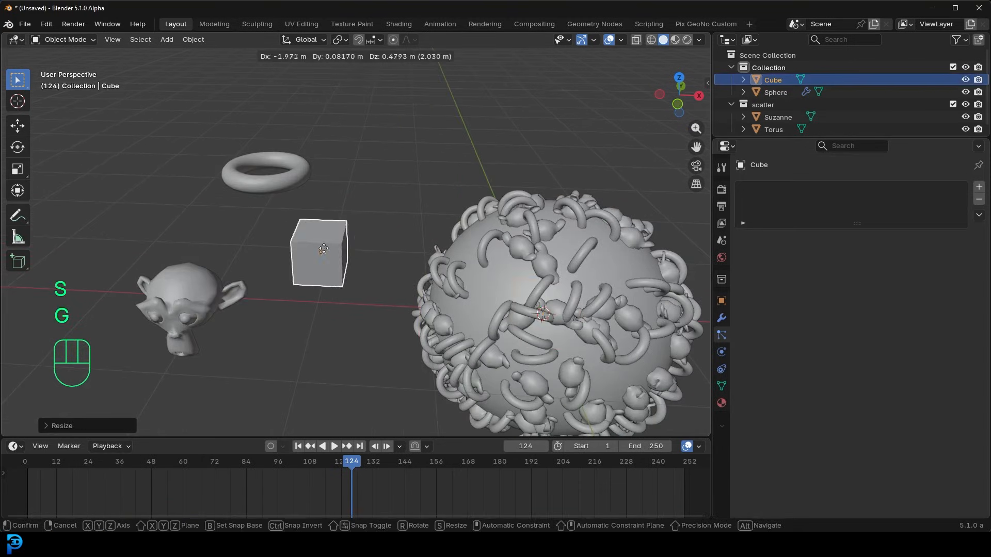
pyautogui.click(316, 249)
pyautogui.keyDown('shift'); pyautogui.moveTo(292, 249); pyautogui.dragTo(339, 241, button='middle'); pyautogui.keyUp('shift')
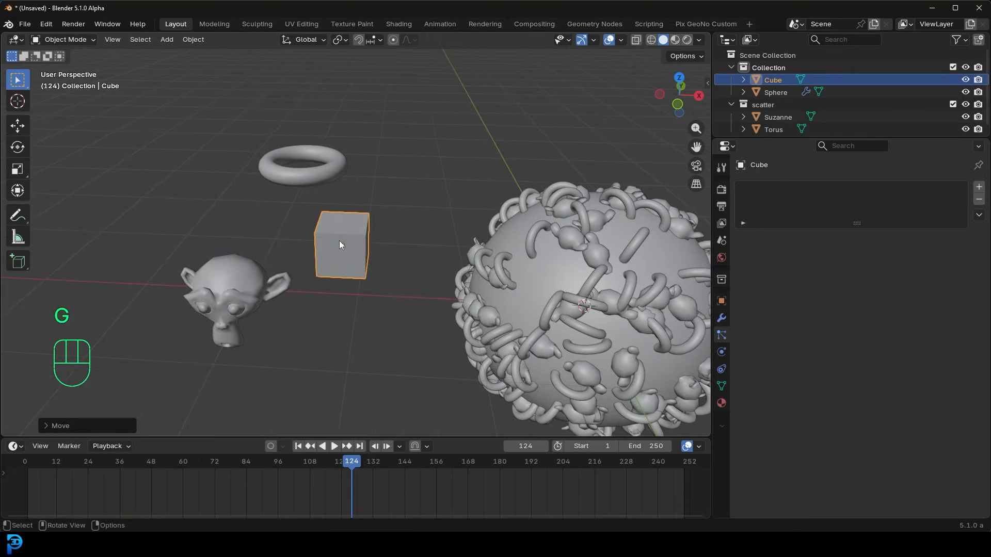
# Move the cube into the scatter collection so it is scattered over the sphere too.
pyautogui.press('m')
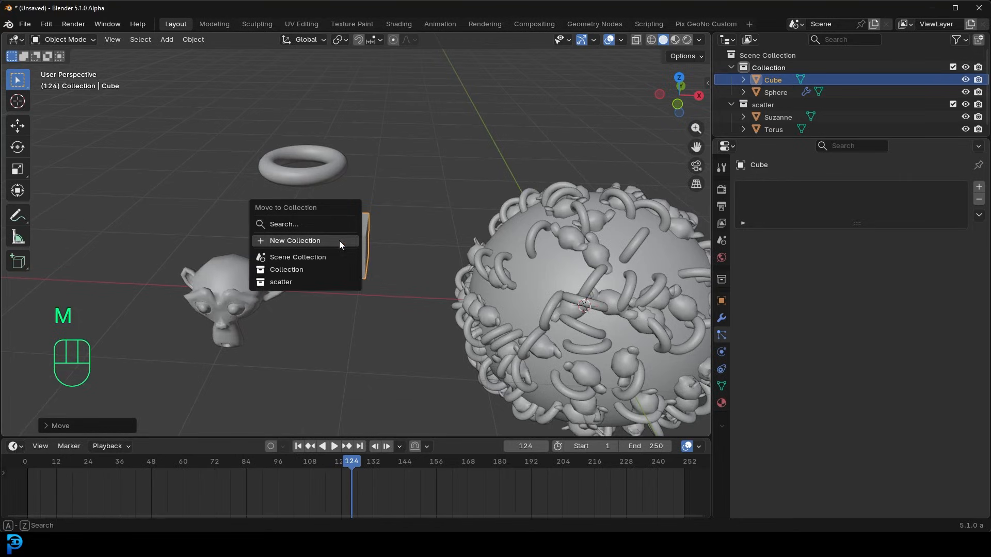
pyautogui.click(279, 283)
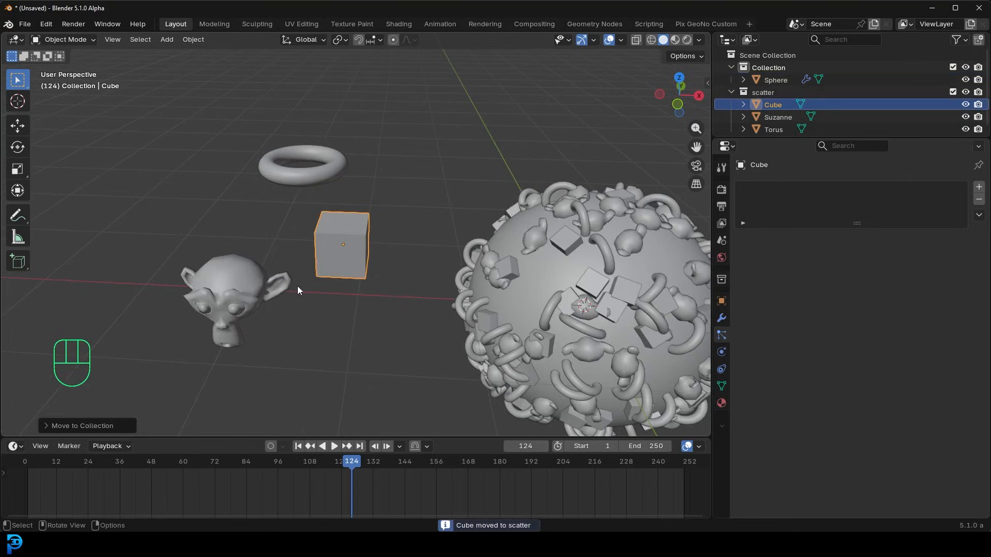
pyautogui.scroll(-4, 575, 288)
pyautogui.keyDown('shift'); pyautogui.moveTo(575, 288); pyautogui.dragTo(509, 283, button='middle'); pyautogui.keyUp('shift')
pyautogui.scroll(7, 425, 233)
pyautogui.scroll(-7, 441, 285)
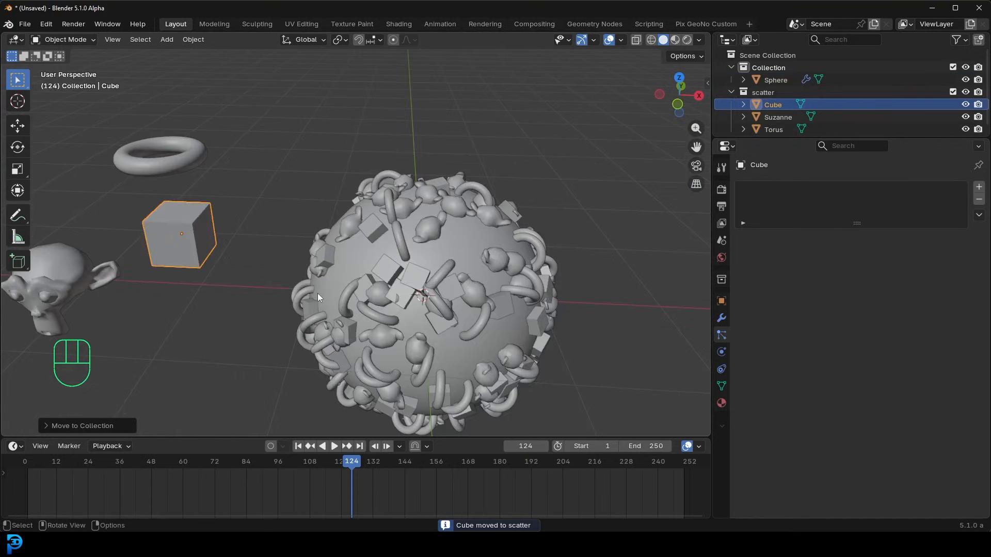
# Scale the source cube slightly to adjust the size of its scattered copies.
pyautogui.press('s')
pyautogui.click(248, 296)
pyautogui.moveTo(299, 281); pyautogui.dragTo(395, 263, button='middle')
pyautogui.keyDown('shift'); pyautogui.moveTo(201, 233); pyautogui.dragTo(374, 218, button='middle'); pyautogui.keyUp('shift')
pyautogui.scroll(2, 369, 215)
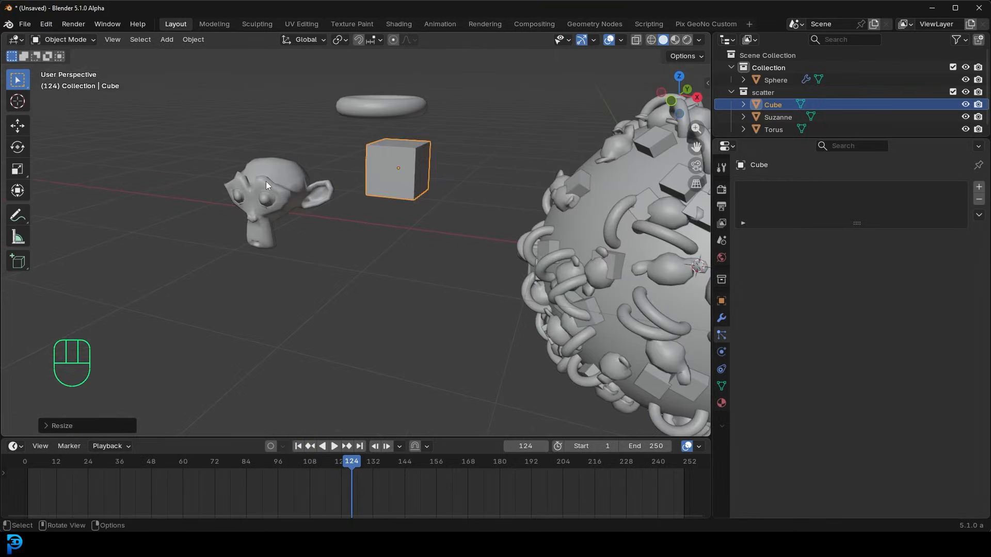
# Give the Suzanne head a new material with a red viewport display color.
pyautogui.click(265, 181)
pyautogui.click(722, 402)
pyautogui.click(831, 240)
pyautogui.click(760, 275)
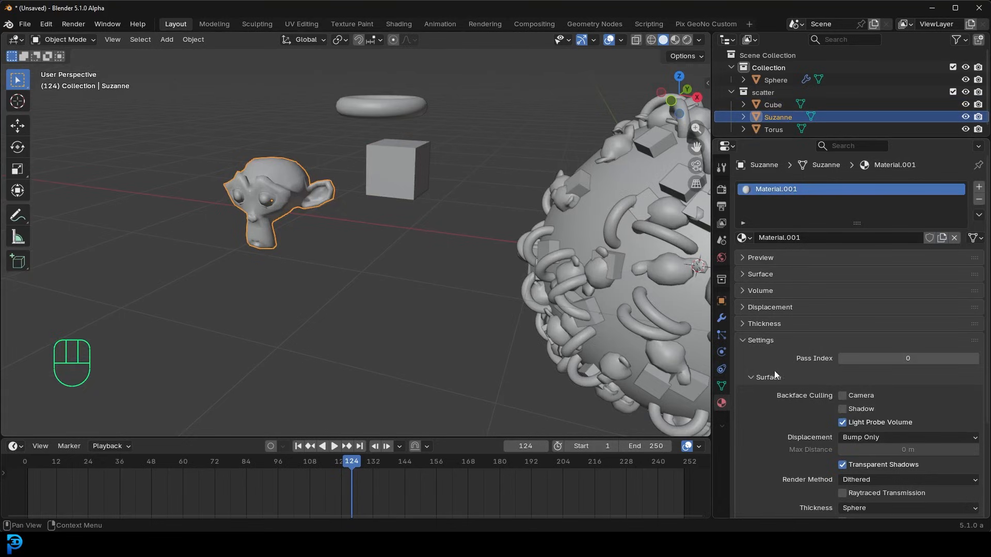
pyautogui.click(754, 340)
pyautogui.click(762, 368)
pyautogui.click(852, 391)
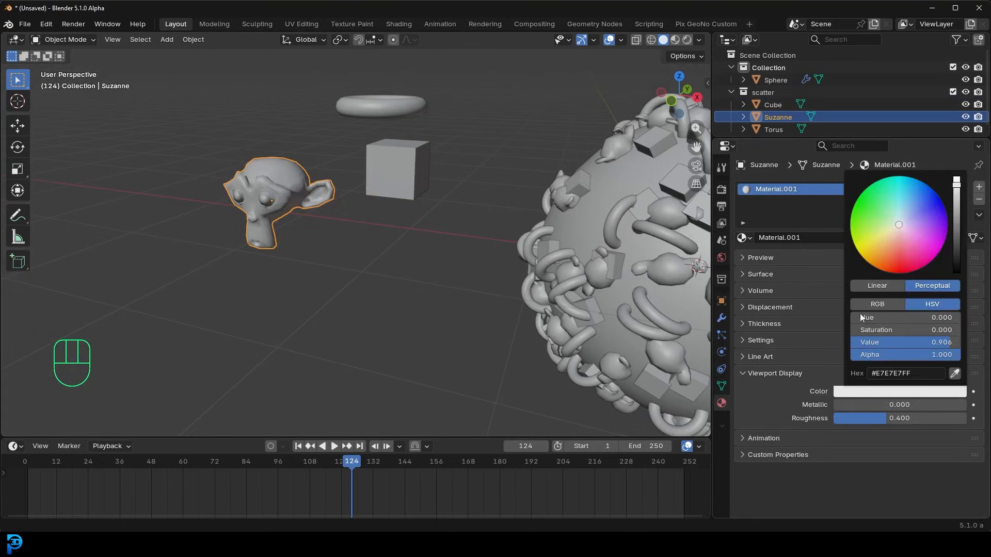
pyautogui.click(895, 257)
# Give the cube a new material with a yellow-green viewport display color.
pyautogui.click(409, 170)
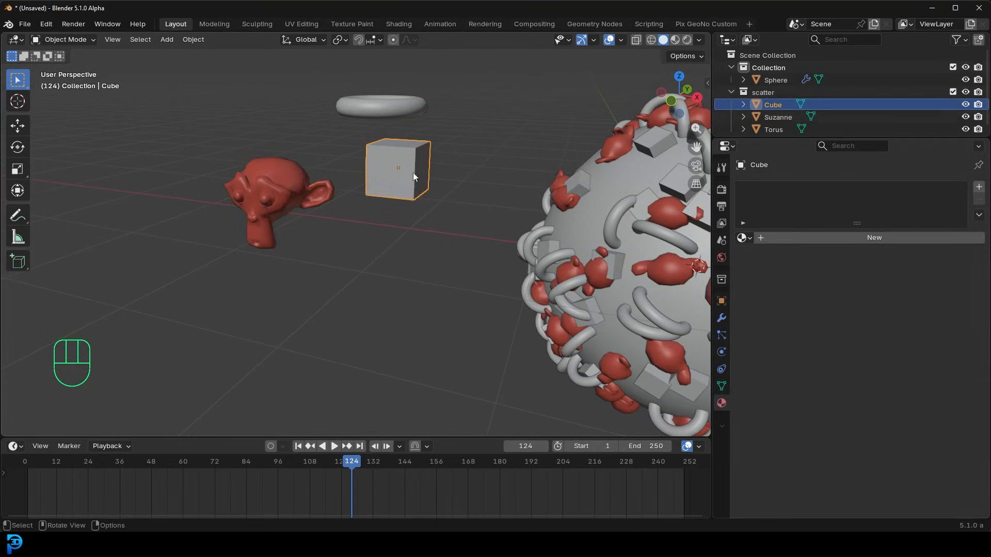
pyautogui.click(844, 237)
pyautogui.click(881, 392)
pyautogui.click(858, 237)
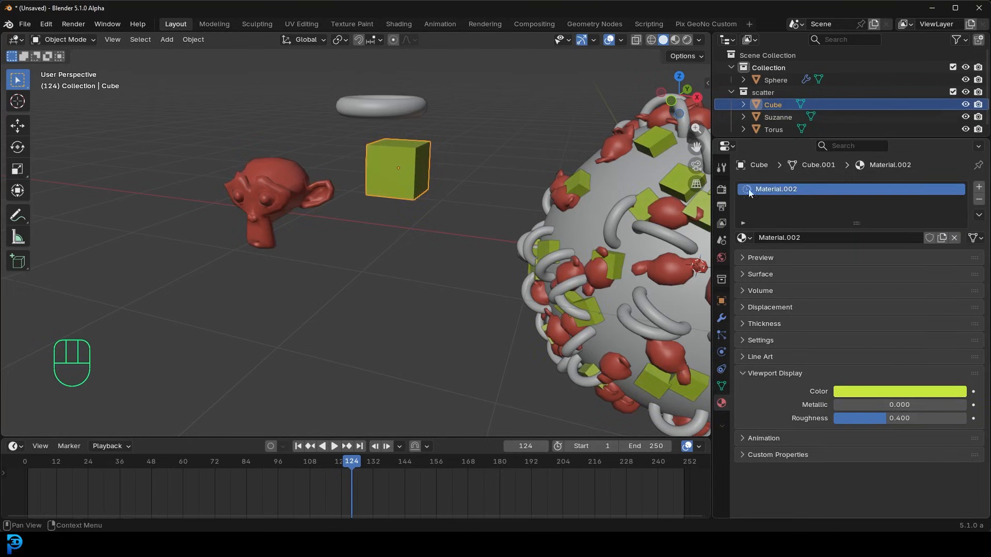
# Give the torus a new material with a light blue viewport display color, then clear the selection.
pyautogui.click(402, 110)
pyautogui.click(844, 238)
pyautogui.click(888, 390)
pyautogui.click(915, 211)
pyautogui.keyDown('shift'); pyautogui.moveTo(472, 212); pyautogui.dragTo(502, 259, button='middle'); pyautogui.keyUp('shift')
pyautogui.hotkey('alt', 'a')
# Examine the colored objects scattered over the sphere and their source objects from several angles.
pyautogui.scroll(2, 502, 260)
pyautogui.keyDown('shift'); pyautogui.moveTo(596, 284); pyautogui.dragTo(480, 254, button='middle'); pyautogui.keyUp('shift')
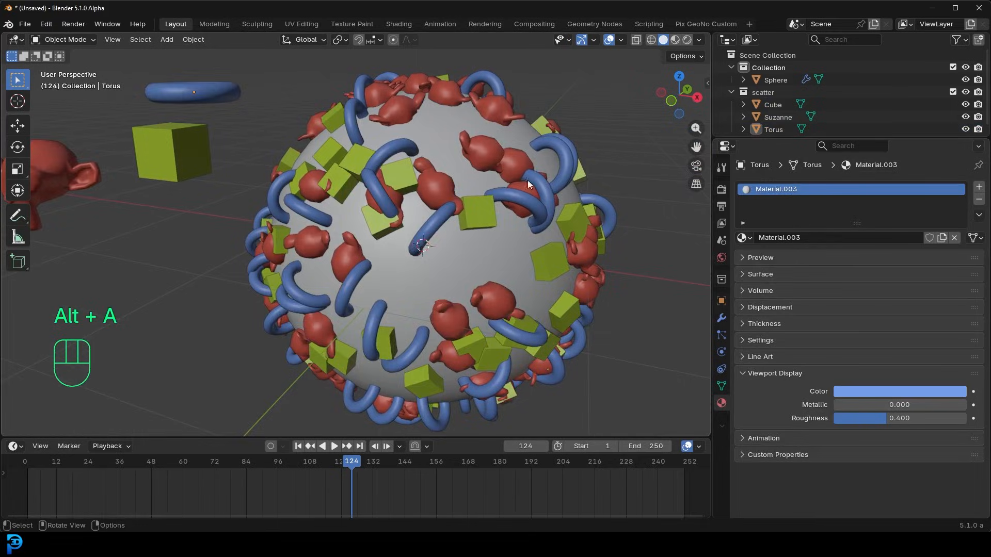
pyautogui.scroll(-1, 376, 238)
pyautogui.scroll(-3, 376, 236)
pyautogui.moveTo(376, 237); pyautogui.dragTo(351, 263, button='middle')
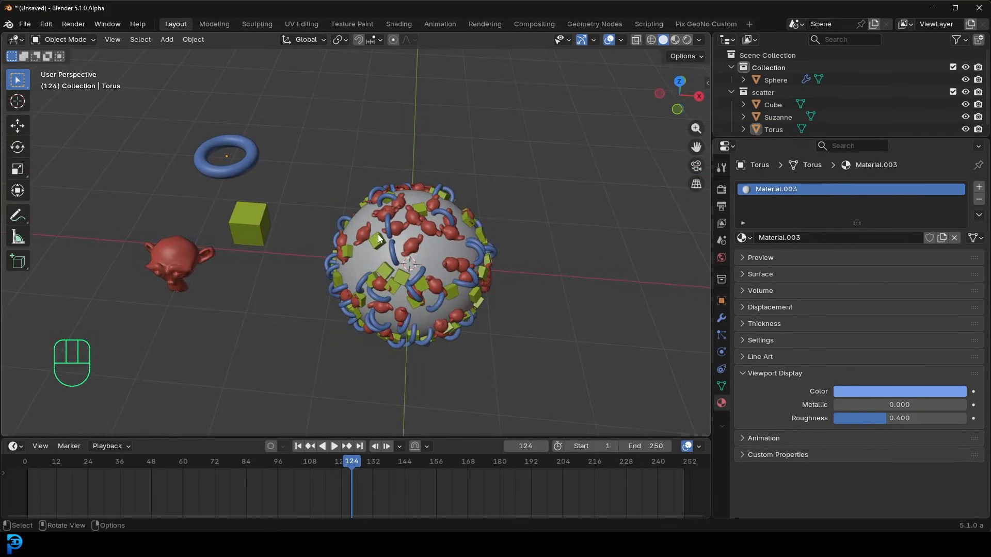
pyautogui.scroll(2, 436, 215)
pyautogui.scroll(-2, 435, 218)
pyautogui.moveTo(452, 266); pyautogui.dragTo(421, 252, button='middle')
pyautogui.scroll(2, 421, 252)
pyautogui.keyDown('shift'); pyautogui.moveTo(391, 181); pyautogui.dragTo(254, 299, button='middle'); pyautogui.keyUp('shift')
pyautogui.moveTo(262, 266); pyautogui.dragTo(266, 265, button='middle')
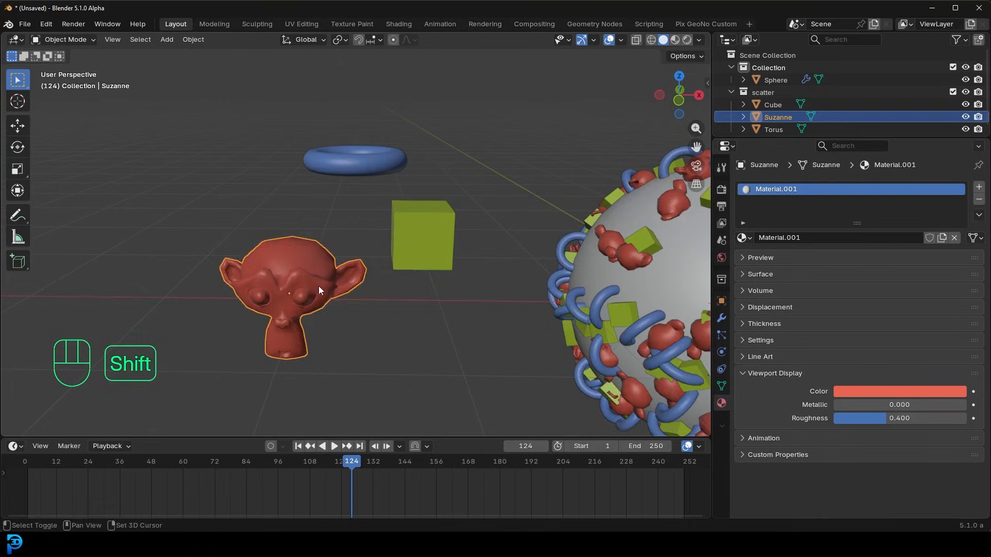
# Duplicate the Suzanne head above the original, then scale the copy down and rotate it.
pyautogui.hotkey('shift', 'd')
pyautogui.click(271, 189)
pyautogui.press('s')
pyautogui.click(303, 205)
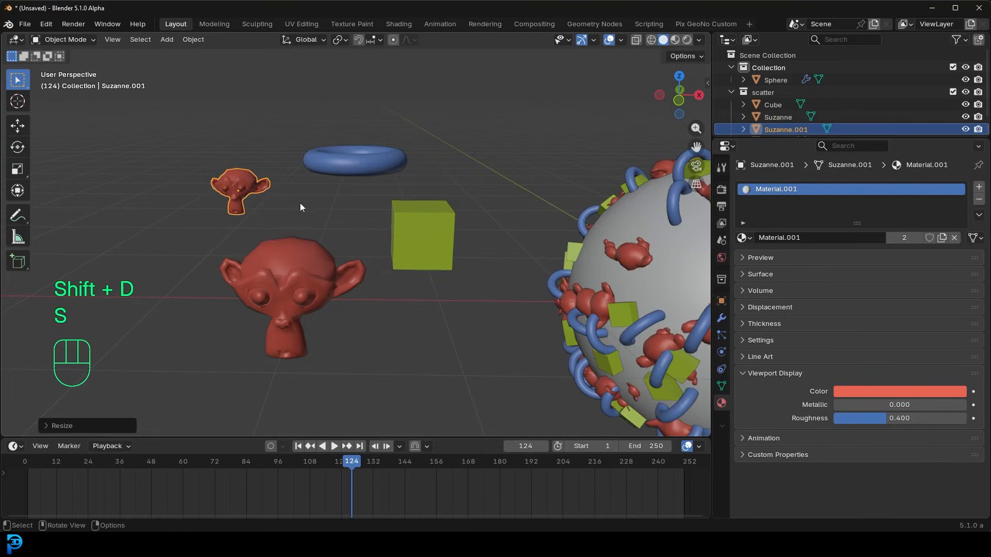
pyautogui.press('r')
pyautogui.click(221, 188)
# Delete the small duplicated Suzanne head.
pyautogui.keyDown('shift'); pyautogui.moveTo(493, 228); pyautogui.dragTo(400, 266, button='middle'); pyautogui.keyUp('shift')
pyautogui.scroll(1, 479, 213)
pyautogui.scroll(-3, 459, 250)
pyautogui.keyDown('shift'); pyautogui.moveTo(137, 255); pyautogui.dragTo(302, 252, button='middle'); pyautogui.keyUp('shift')
pyautogui.scroll(1, 318, 206)
pyautogui.press('x')
pyautogui.click(318, 205)
pyautogui.keyDown('shift'); pyautogui.moveTo(438, 253); pyautogui.dragTo(362, 245, button='middle'); pyautogui.keyUp('shift')
# Set the sphere's child hair roughness to Uniform 0.189 with Size 1.243, Endpoint 0.423, and Random 0.815 with Size 2.061 and Threshold 0.512.
pyautogui.click(471, 180)
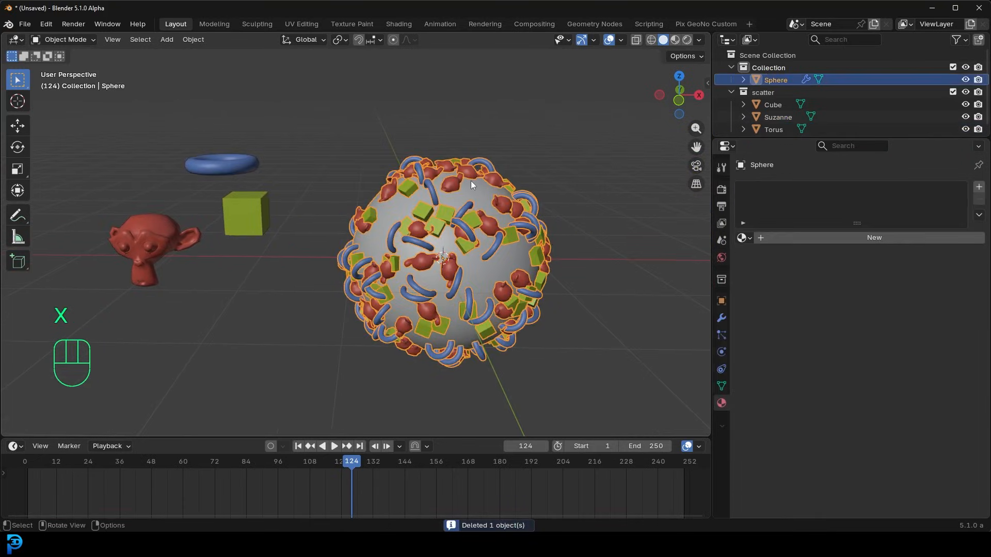
pyautogui.click(724, 336)
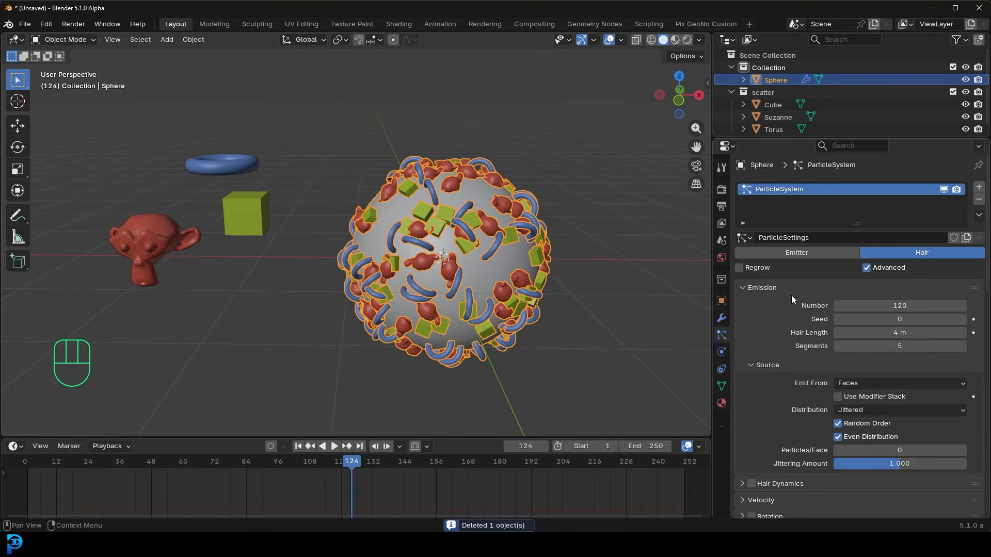
pyautogui.scroll(-9, 811, 289)
pyautogui.scroll(-10, 816, 308)
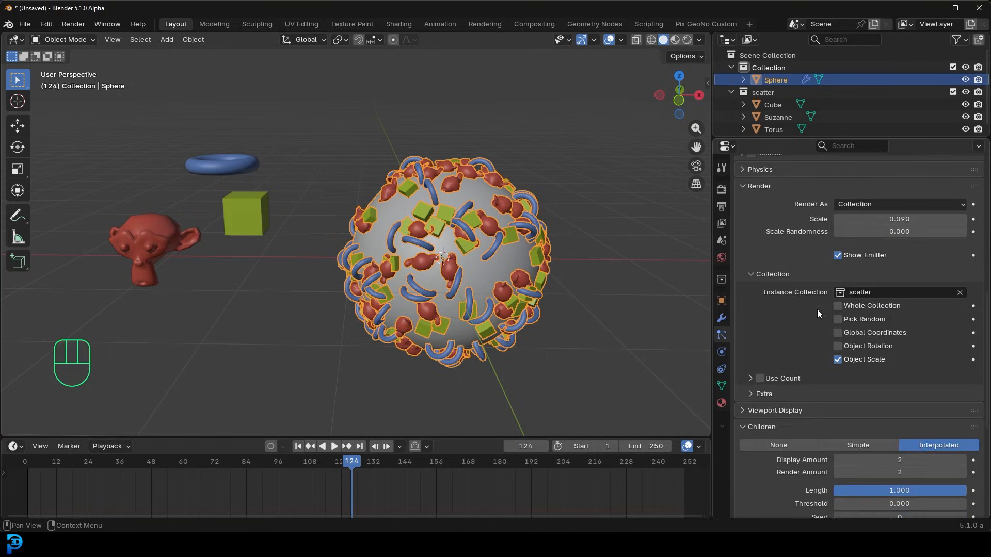
pyautogui.scroll(-2, 795, 325)
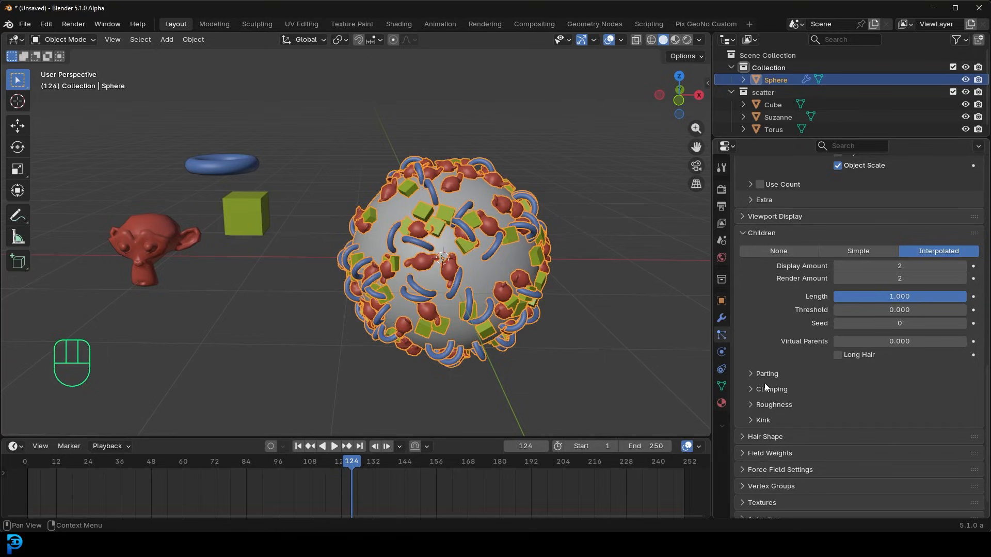
pyautogui.click(755, 405)
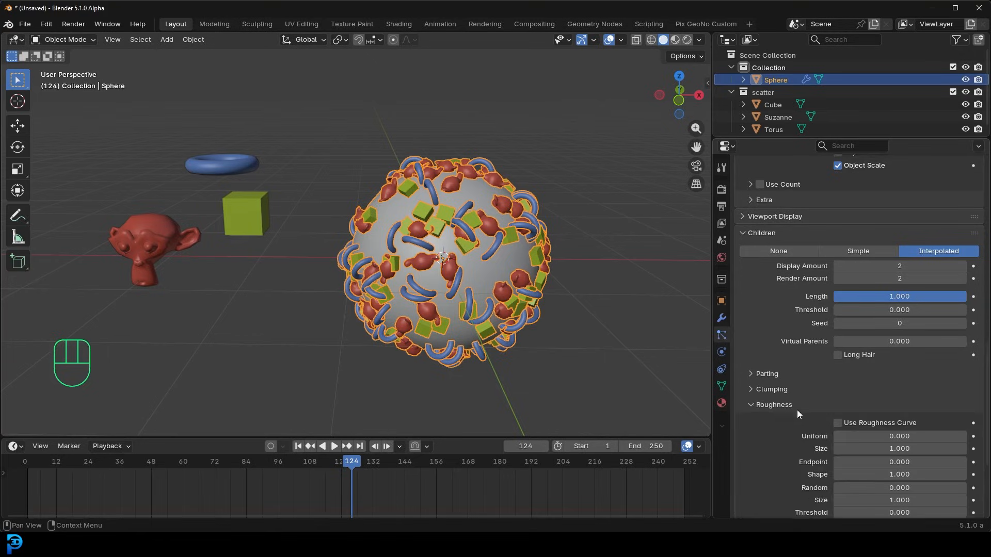
pyautogui.scroll(-4, 796, 409)
pyautogui.moveTo(859, 339); pyautogui.dragTo(929, 391)
pyautogui.moveTo(861, 415); pyautogui.dragTo(892, 415)
pyautogui.scroll(6, 426, 252)
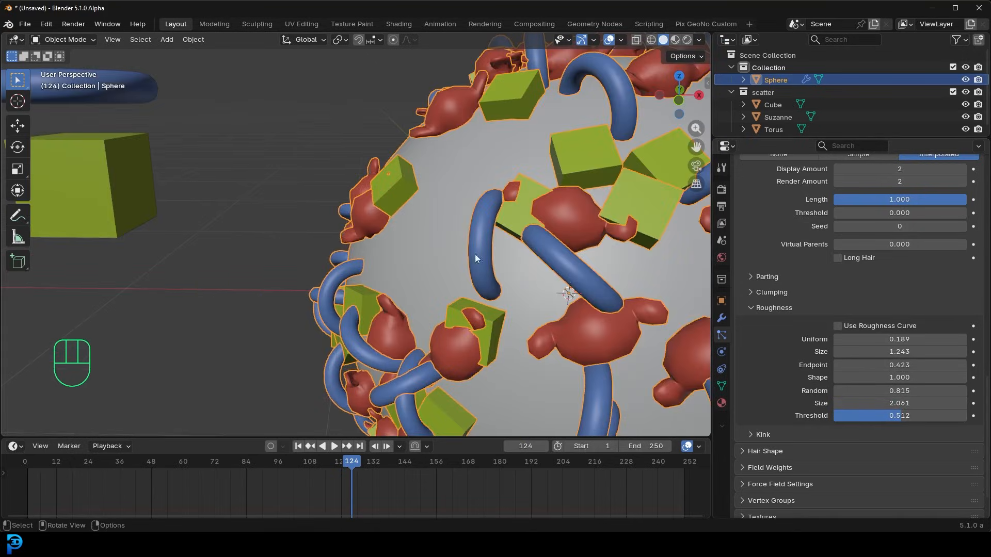
pyautogui.scroll(-5, 510, 227)
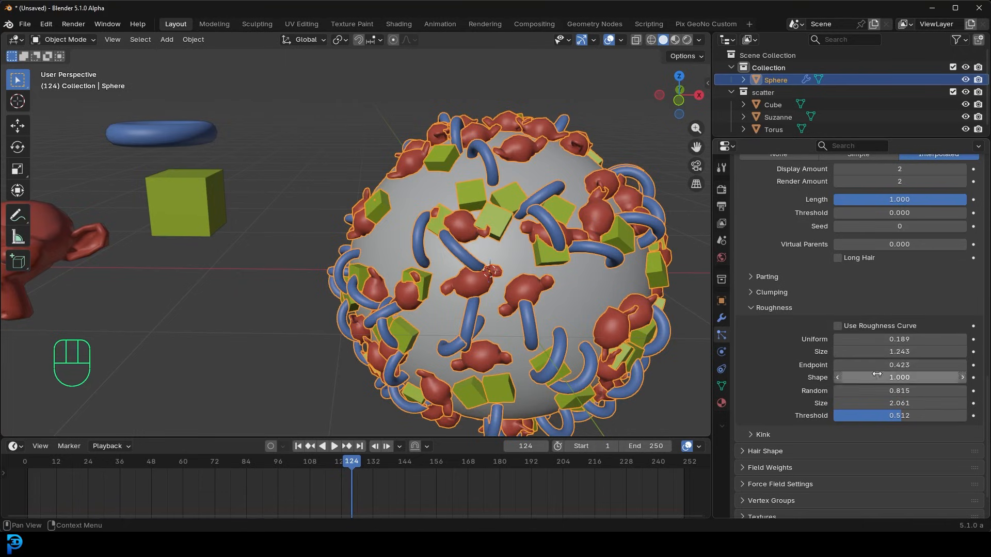
# Set the particle render scale to 0.130 and the scale randomness to 0.731.
pyautogui.scroll(8, 848, 411)
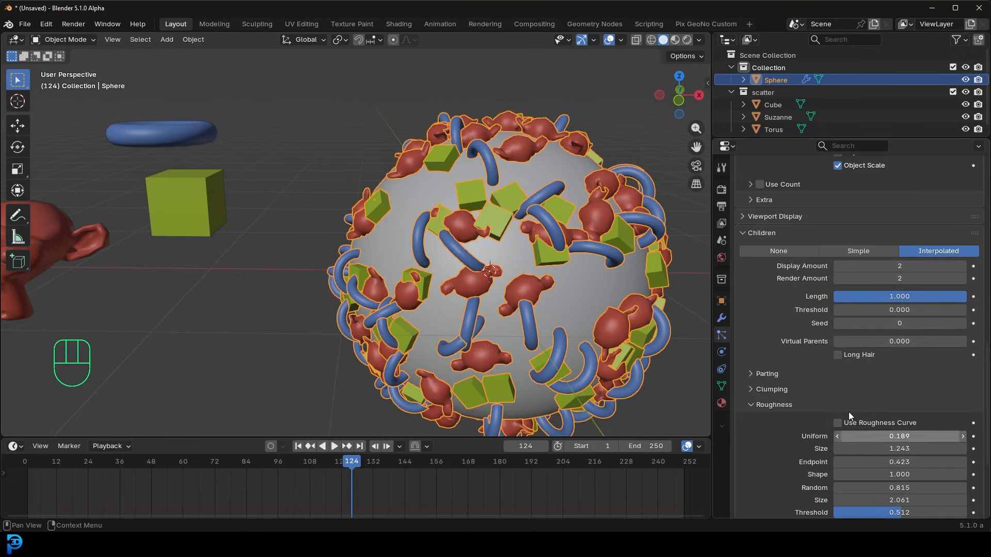
pyautogui.click(792, 316)
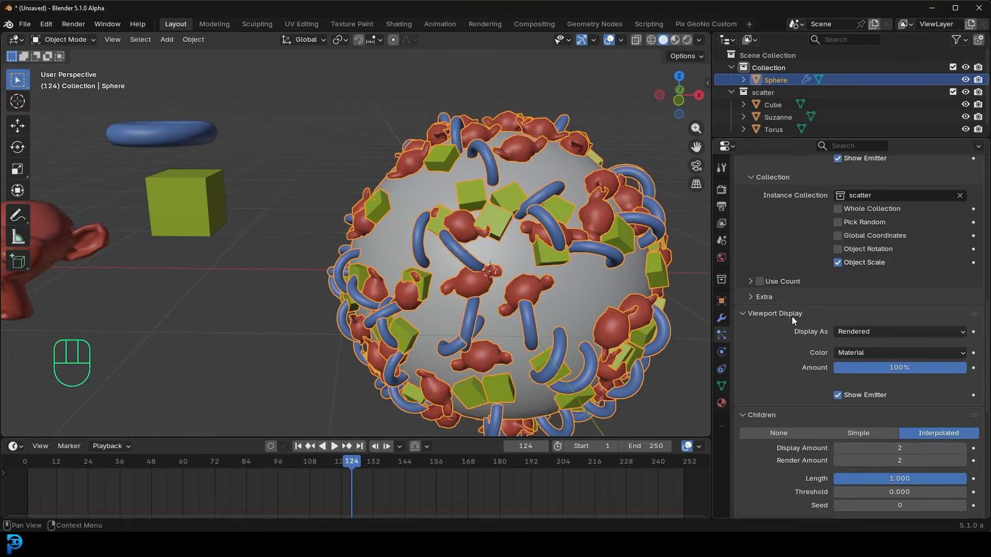
pyautogui.click(776, 314)
pyautogui.scroll(4, 797, 320)
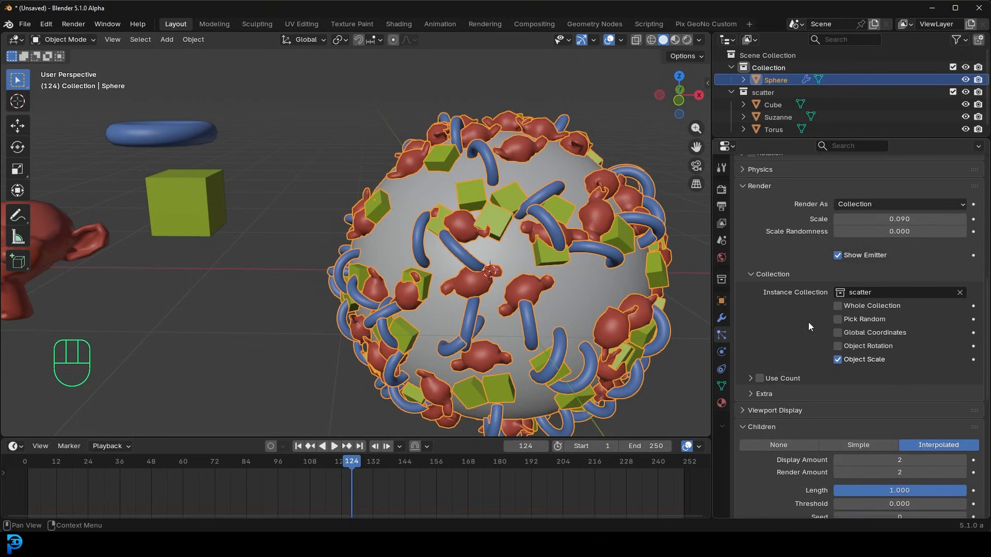
pyautogui.scroll(2, 810, 329)
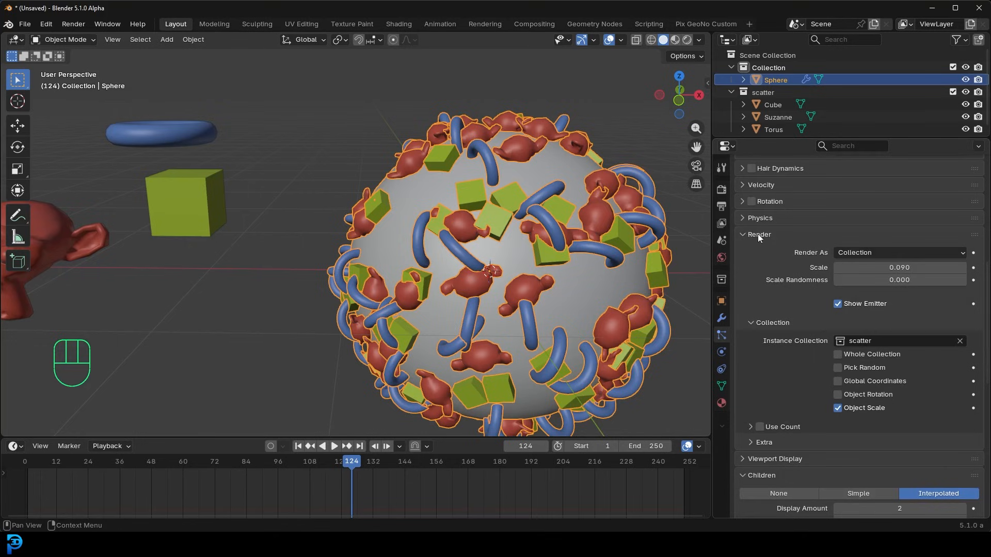
pyautogui.moveTo(885, 269); pyautogui.dragTo(923, 268)
pyautogui.moveTo(933, 280); pyautogui.dragTo(928, 279)
# Enable Rotation for the sphere's particle system and open its orientation axis options.
pyautogui.scroll(10, 800, 314)
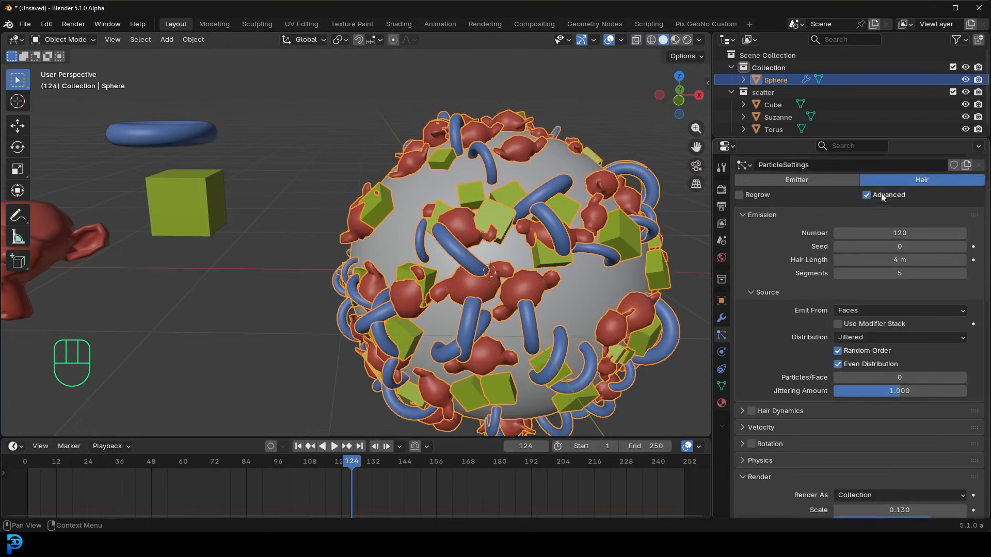
pyautogui.click(742, 445)
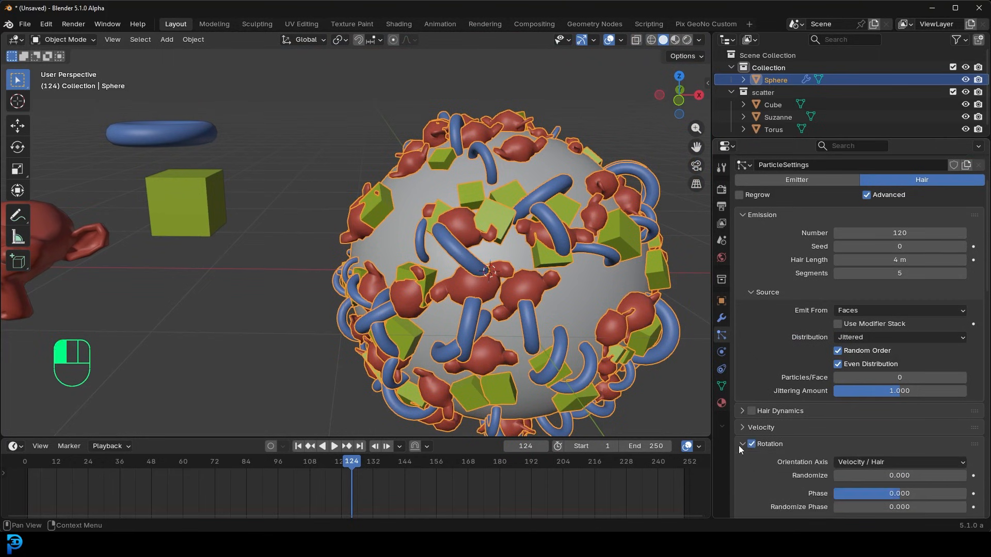
pyautogui.scroll(-4, 754, 463)
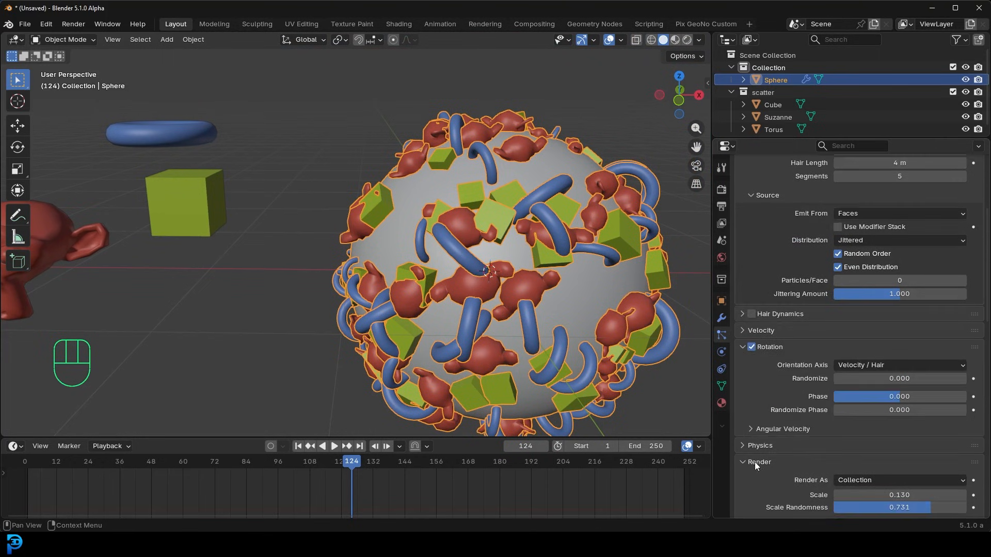
pyautogui.click(865, 363)
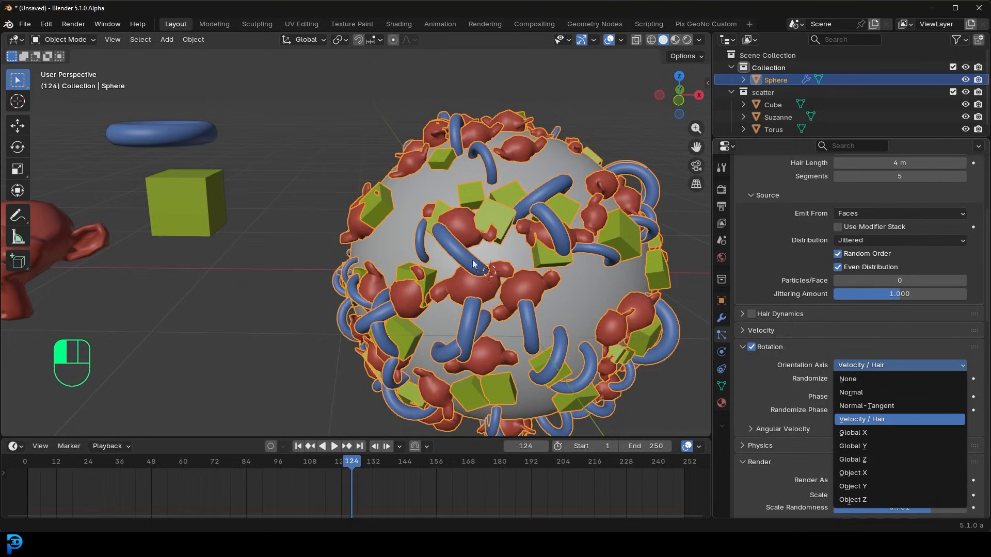
# Examine how the scattered objects are oriented on the sphere and review the available orientation axis options.
pyautogui.scroll(-6, 303, 145)
pyautogui.moveTo(303, 144); pyautogui.dragTo(289, 270, button='middle')
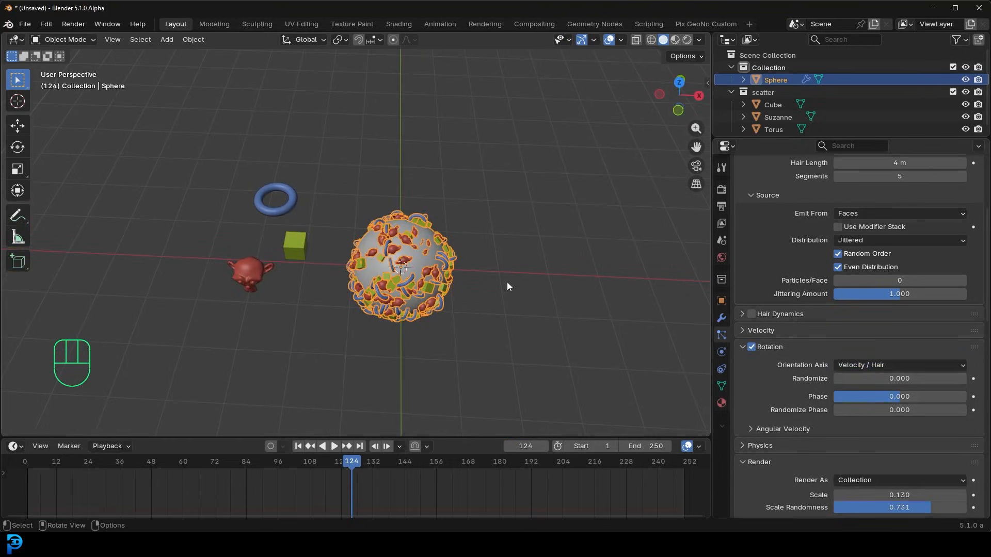
pyautogui.moveTo(456, 318); pyautogui.dragTo(463, 246, button='middle')
pyautogui.scroll(3, 463, 245)
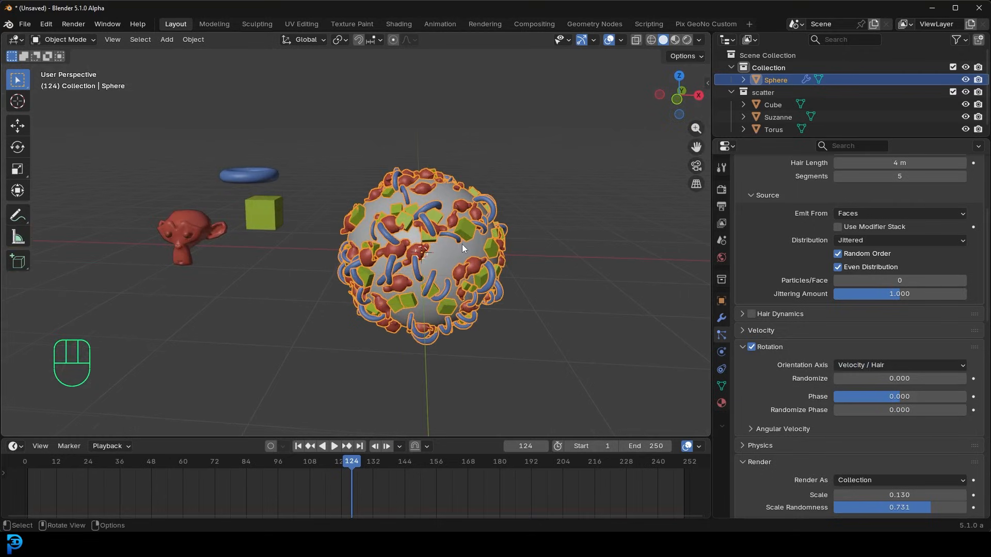
pyautogui.click(842, 366)
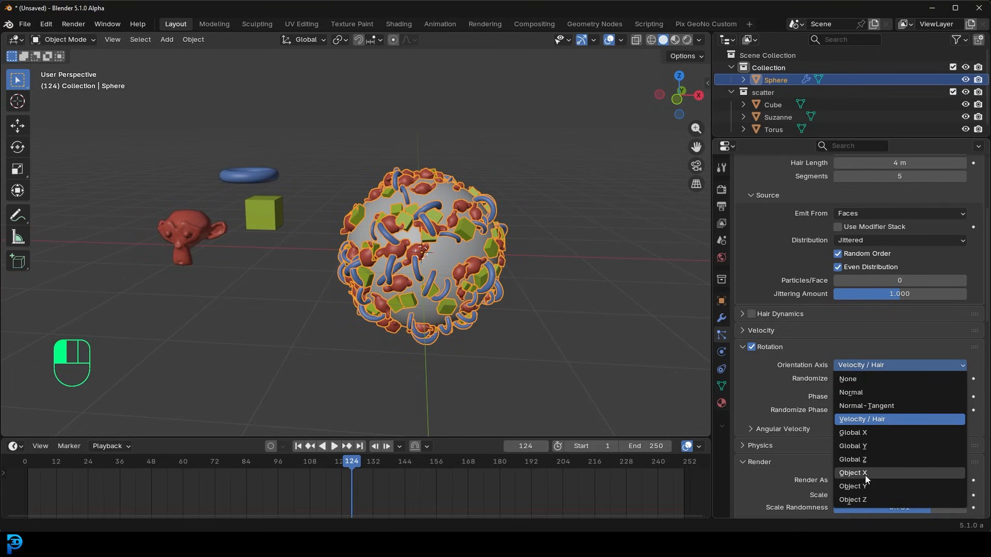
pyautogui.scroll(3, 432, 219)
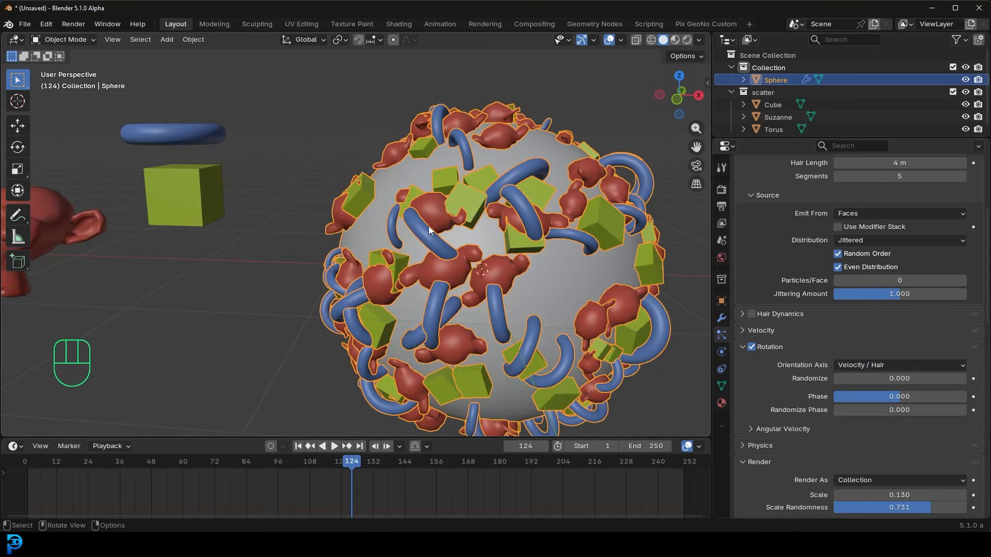
pyautogui.scroll(-4, 432, 167)
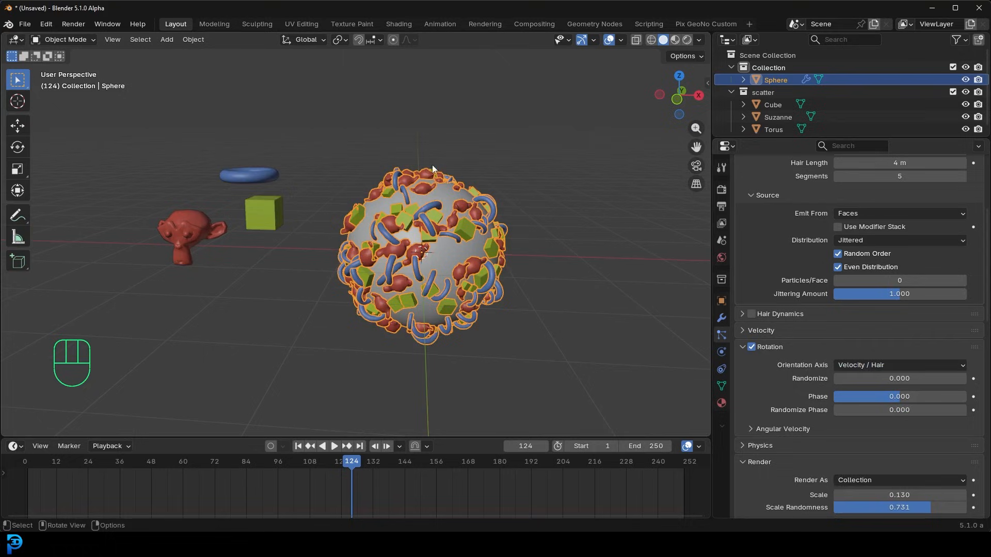
pyautogui.keyDown('shift'); pyautogui.moveTo(444, 227); pyautogui.dragTo(403, 262, button='middle'); pyautogui.keyUp('shift')
pyautogui.scroll(2, 378, 250)
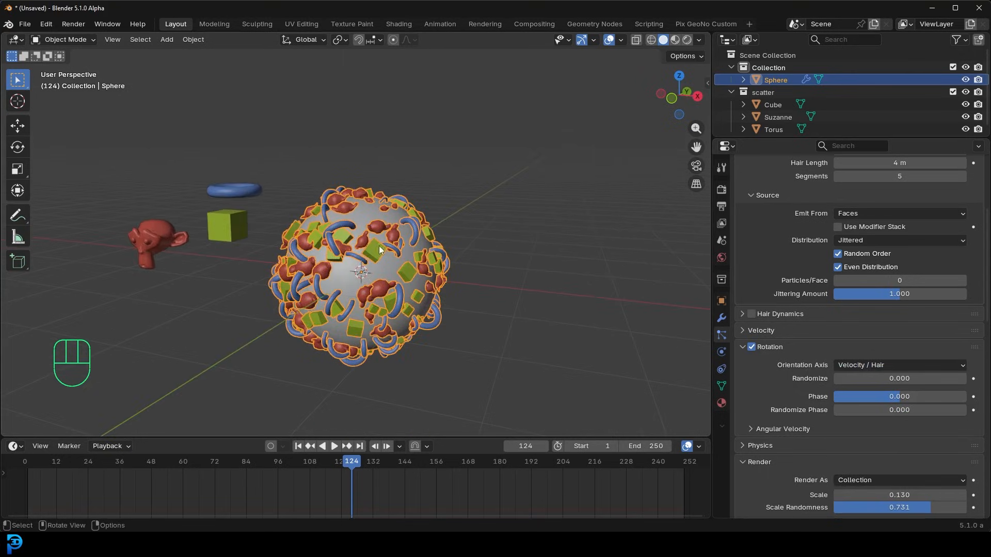
# Try moving the sphere upward along its local Z axis by about 1.47 m.
pyautogui.press('g')
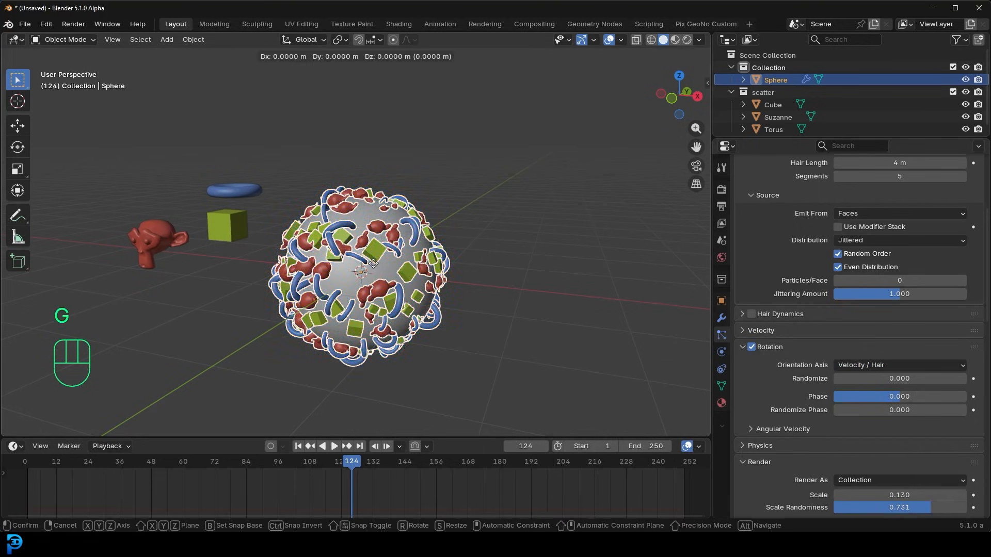
pyautogui.press('z')
pyautogui.press('z')
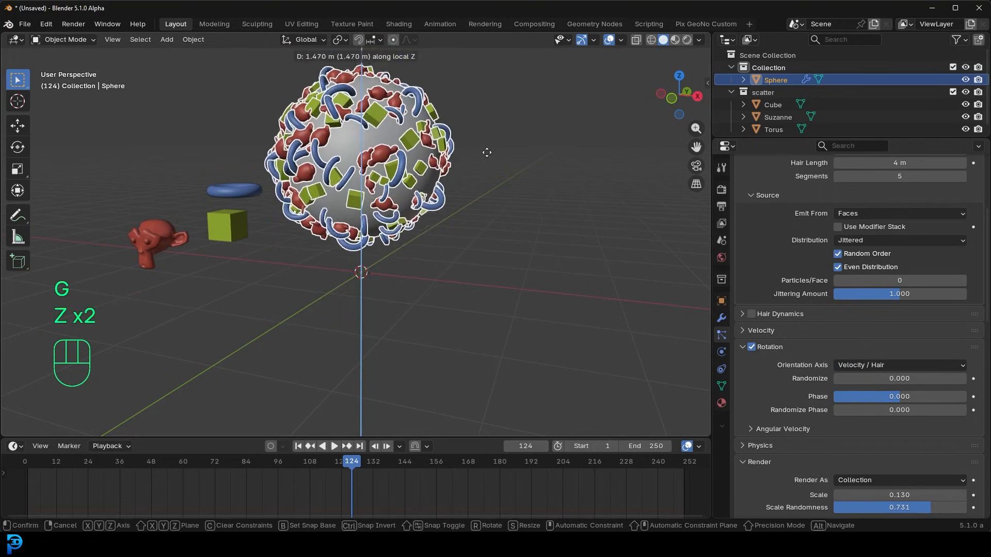
pyautogui.rightClick(486, 155)
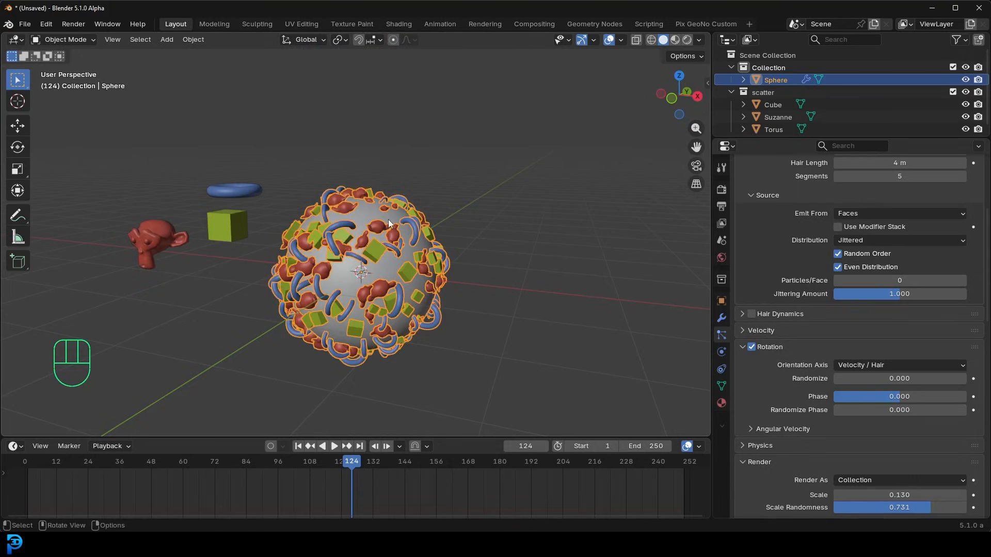
# Rotate the sphere freely so that its local axes are tilted.
pyautogui.scroll(1, 379, 208)
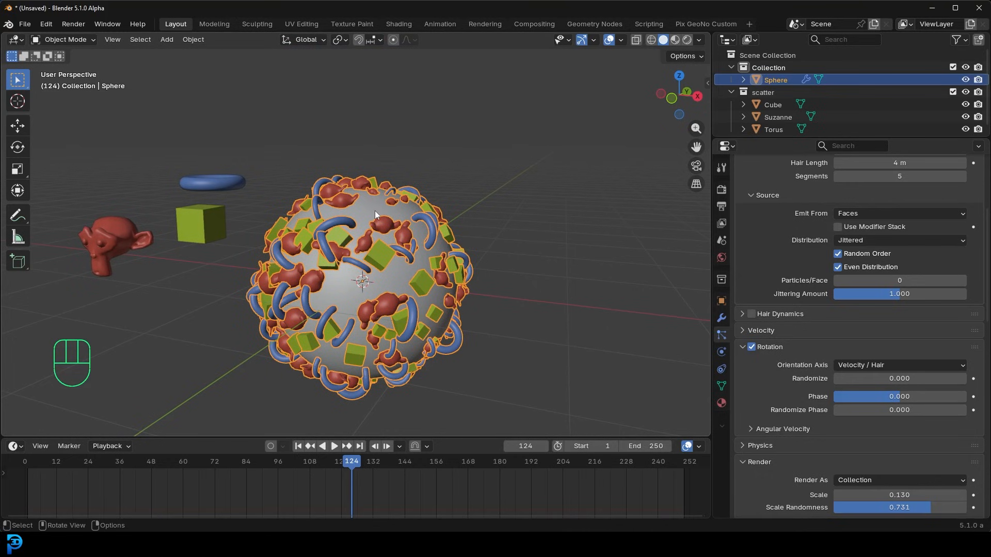
pyautogui.press('r')
pyautogui.click(529, 311)
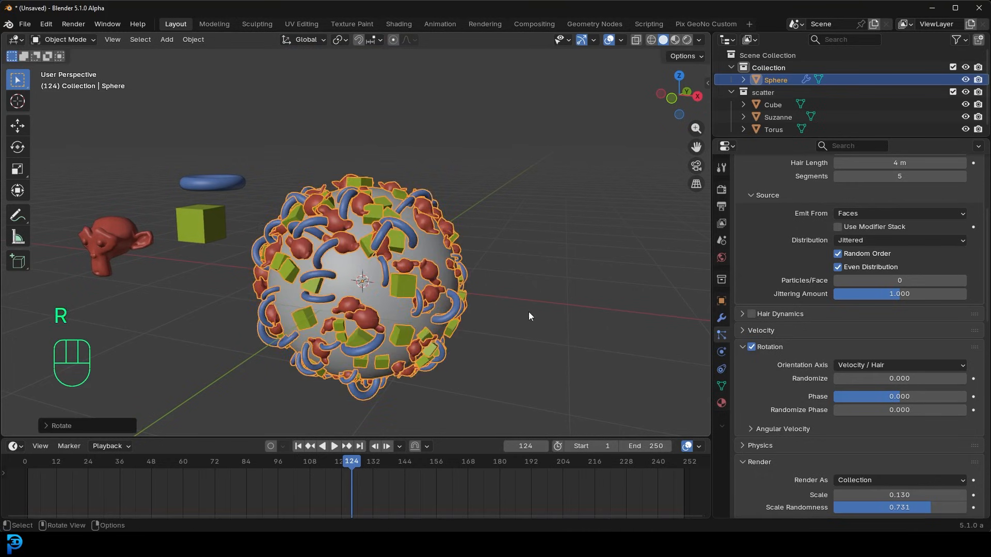
# Try moving the rotated sphere about 1.33 m along its tilted local Z axis.
pyautogui.press('g')
pyautogui.press('z')
pyautogui.press('z')
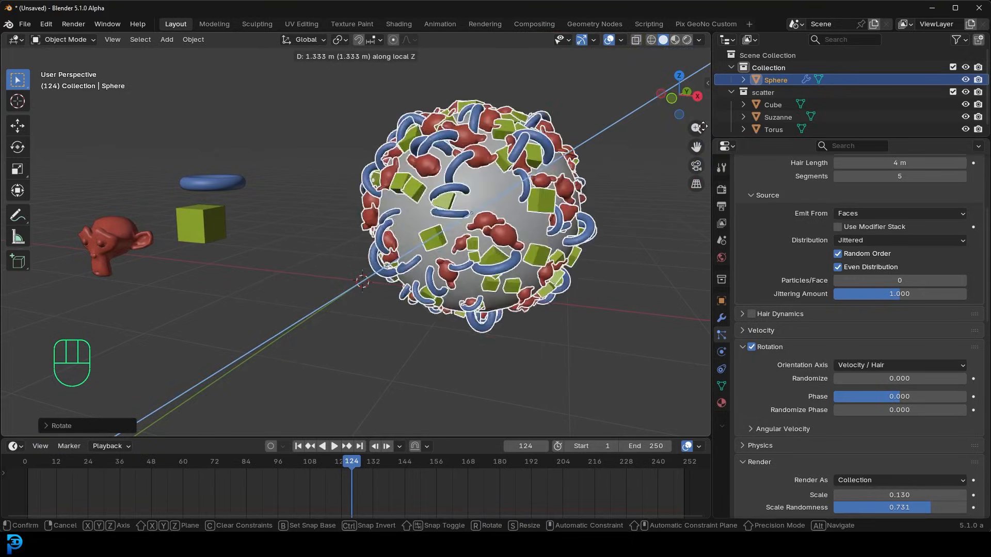
pyautogui.press('Escape')
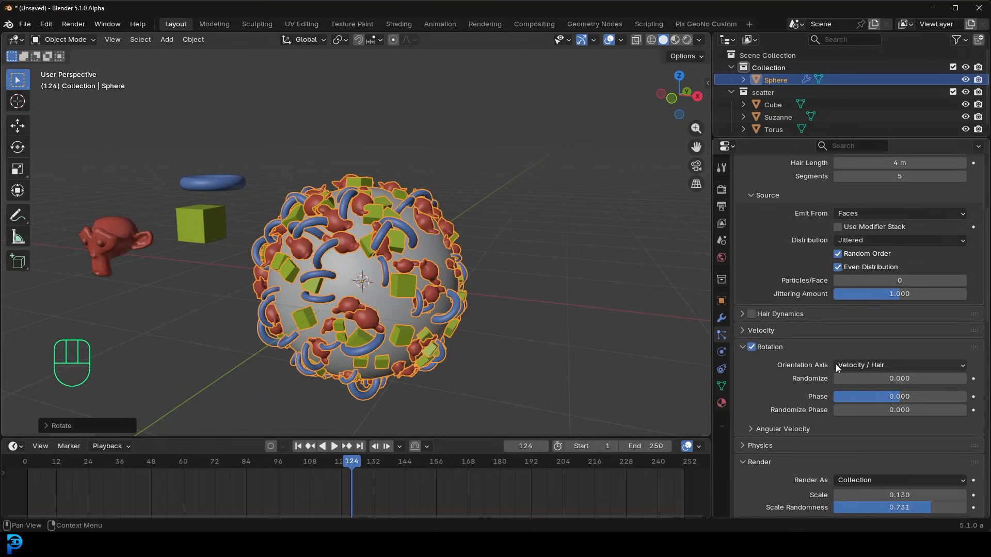
# Try the Normal-Tangent, Normal and Global X orientation axes for the particle rotation.
pyautogui.click(875, 367)
pyautogui.click(875, 406)
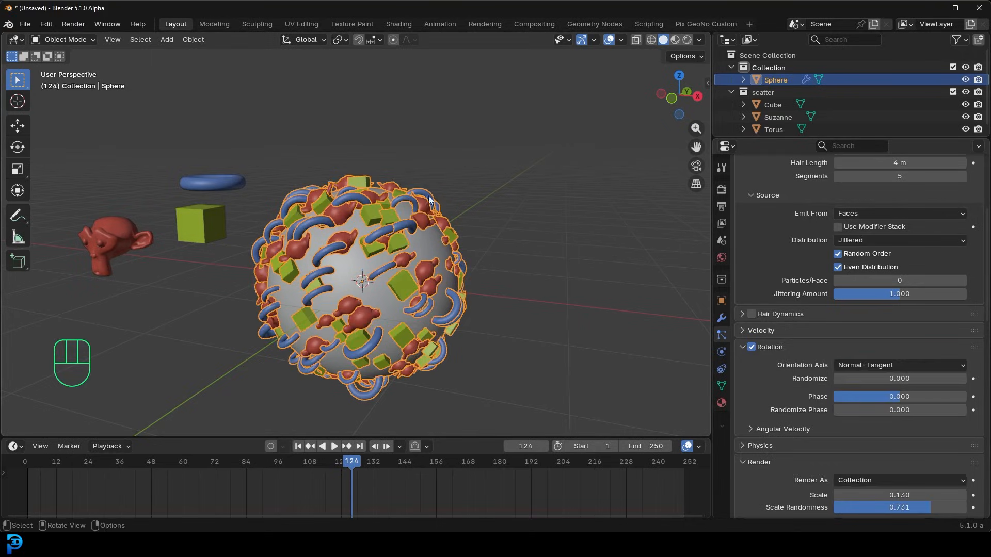
pyautogui.click(862, 365)
pyautogui.click(859, 393)
pyautogui.scroll(6, 423, 216)
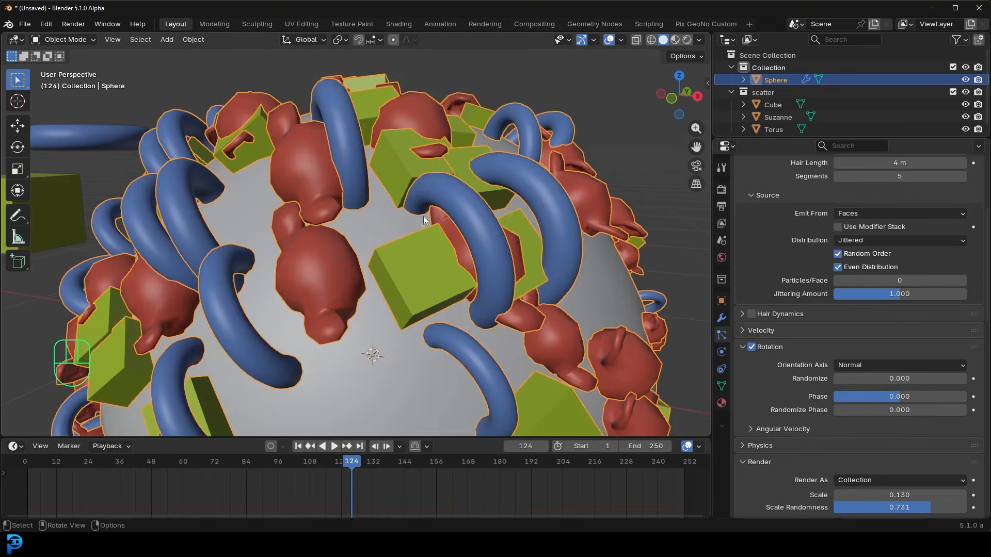
pyautogui.click(860, 365)
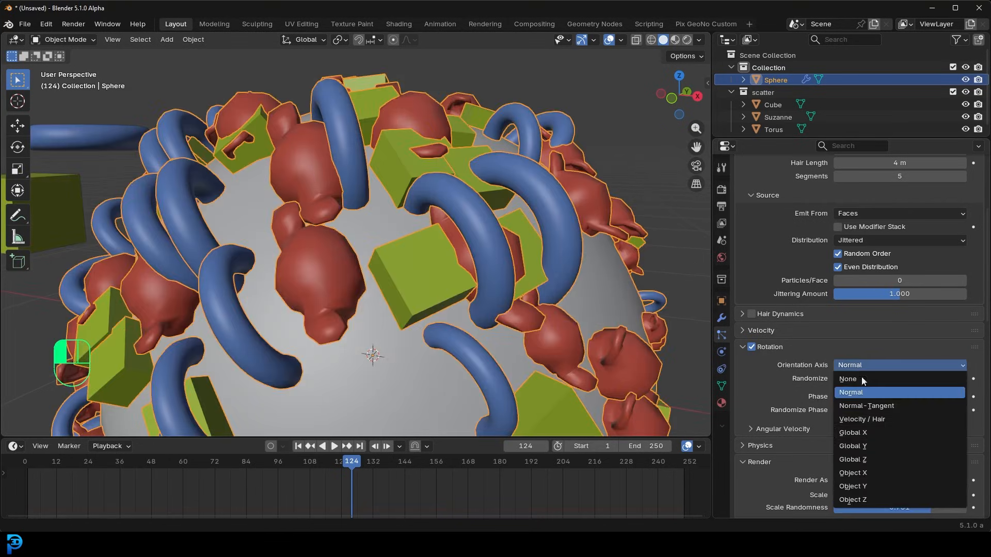
pyautogui.click(872, 434)
pyautogui.click(885, 365)
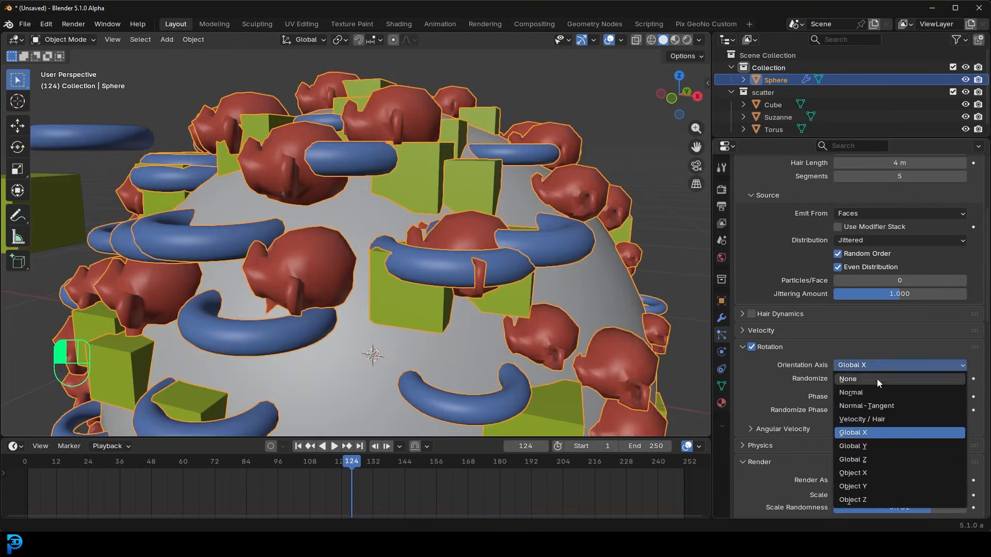
# Set the particle orientation axis to Velocity / Hair and deselect the sphere.
pyautogui.click(899, 420)
pyautogui.scroll(-6, 413, 221)
pyautogui.scroll(-2, 413, 220)
pyautogui.hotkey('alt', 'a')
pyautogui.moveTo(399, 233); pyautogui.dragTo(481, 262, button='middle')
pyautogui.scroll(2, 481, 262)
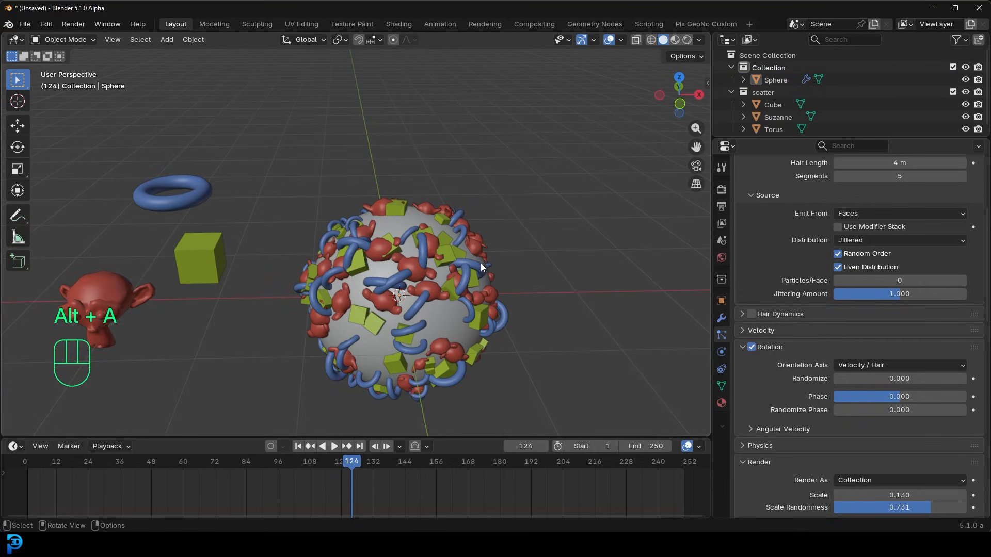